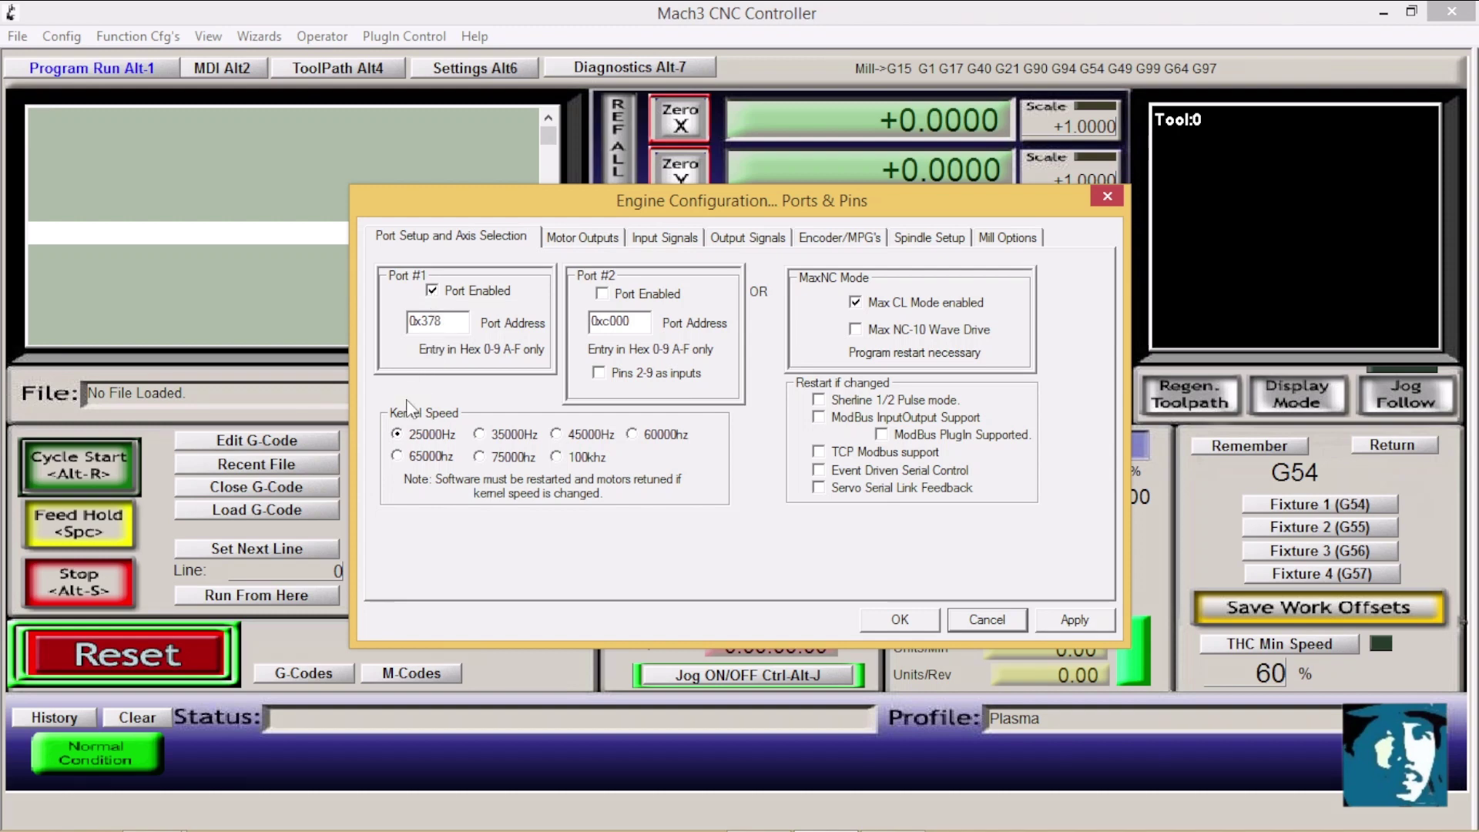
Select the 65000Hz kernel speed and enable the X axis motor output with direction and step low active and both ports set to 1
{"action": "left_click", "coordinate": [402, 457]}
{"action": "left_click", "coordinate": [591, 243]}
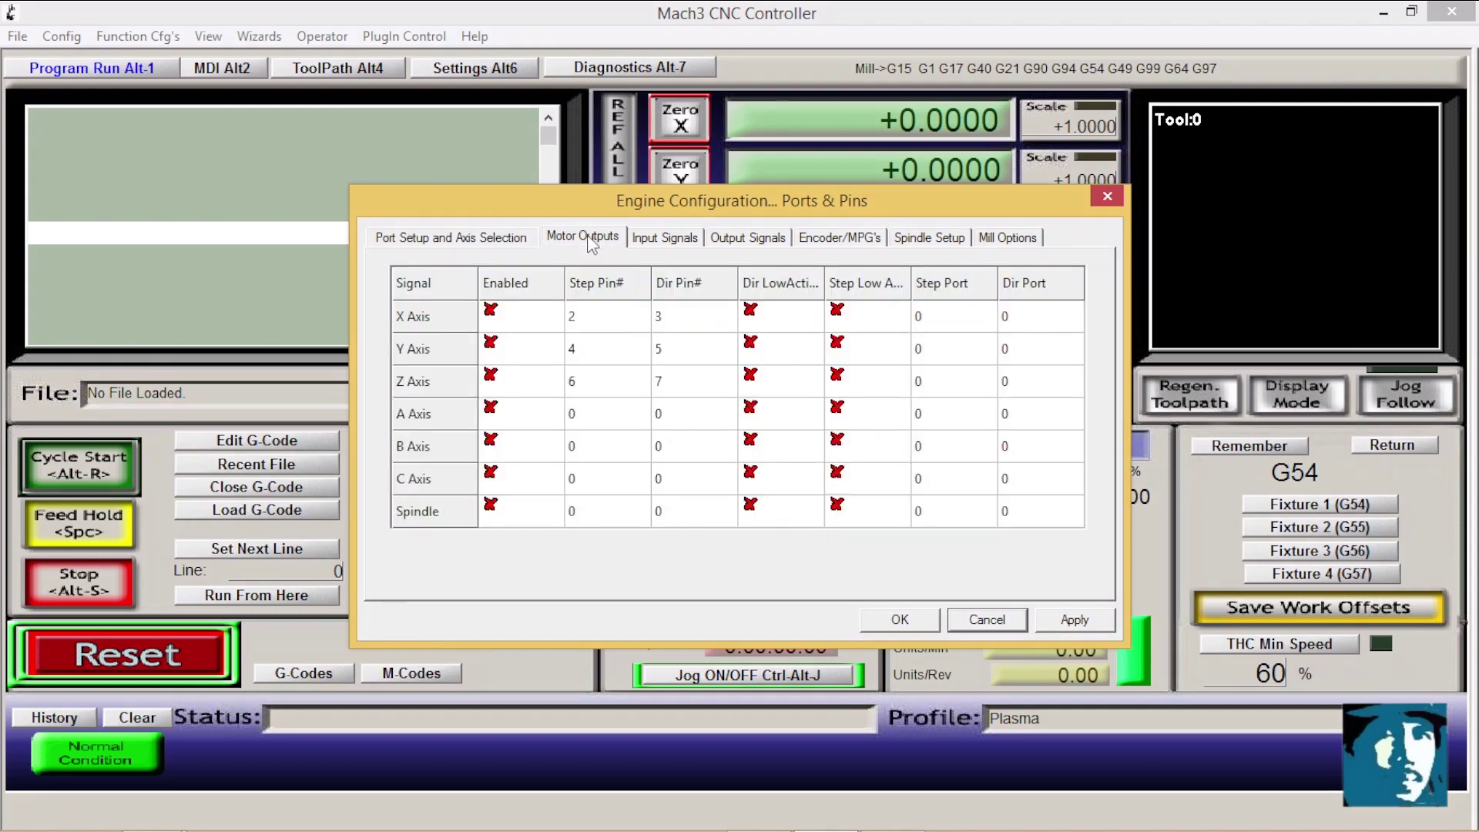
{"action": "left_click", "coordinate": [490, 316]}
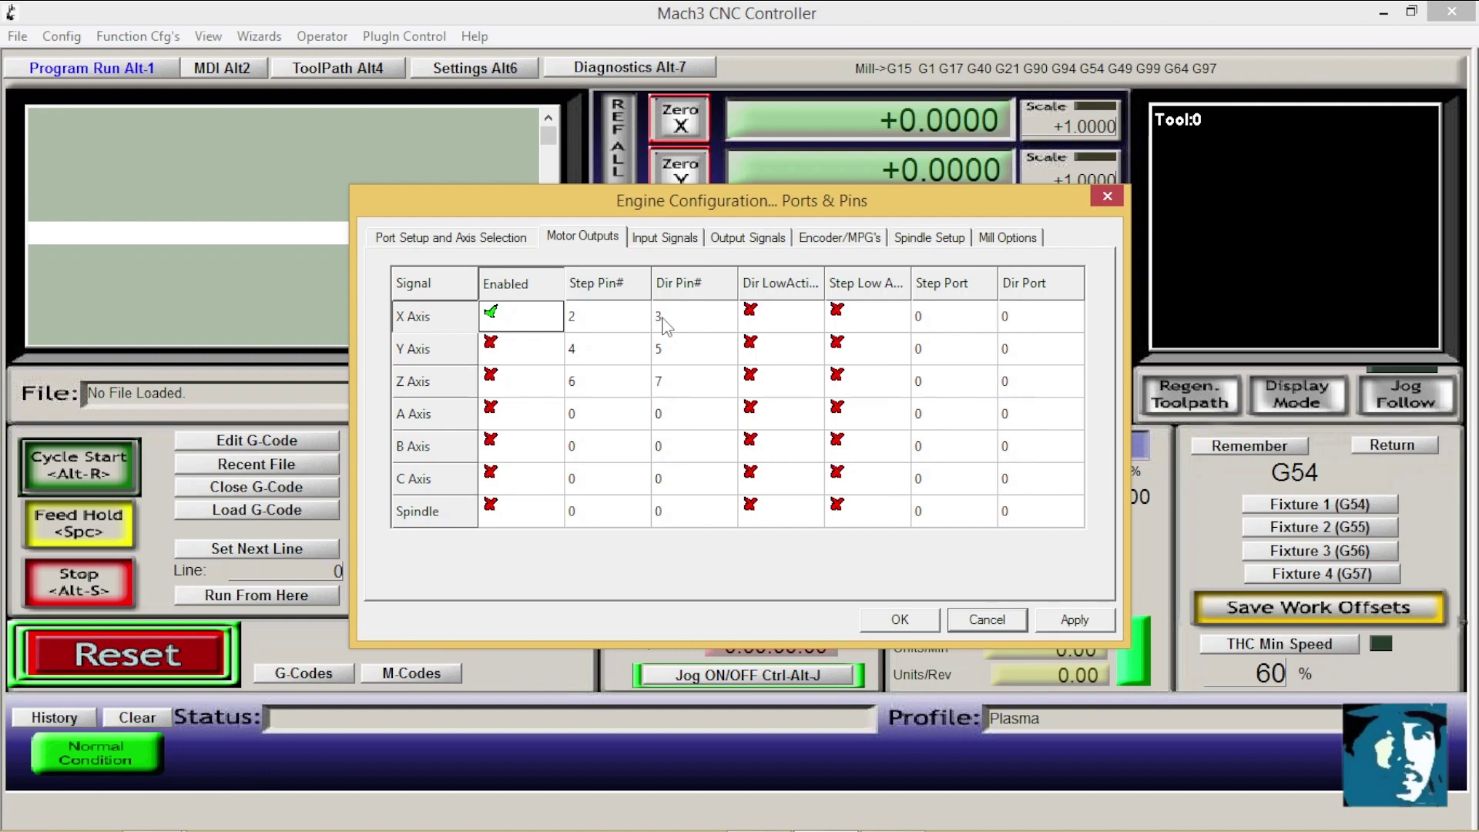
{"action": "left_click", "coordinate": [751, 312]}
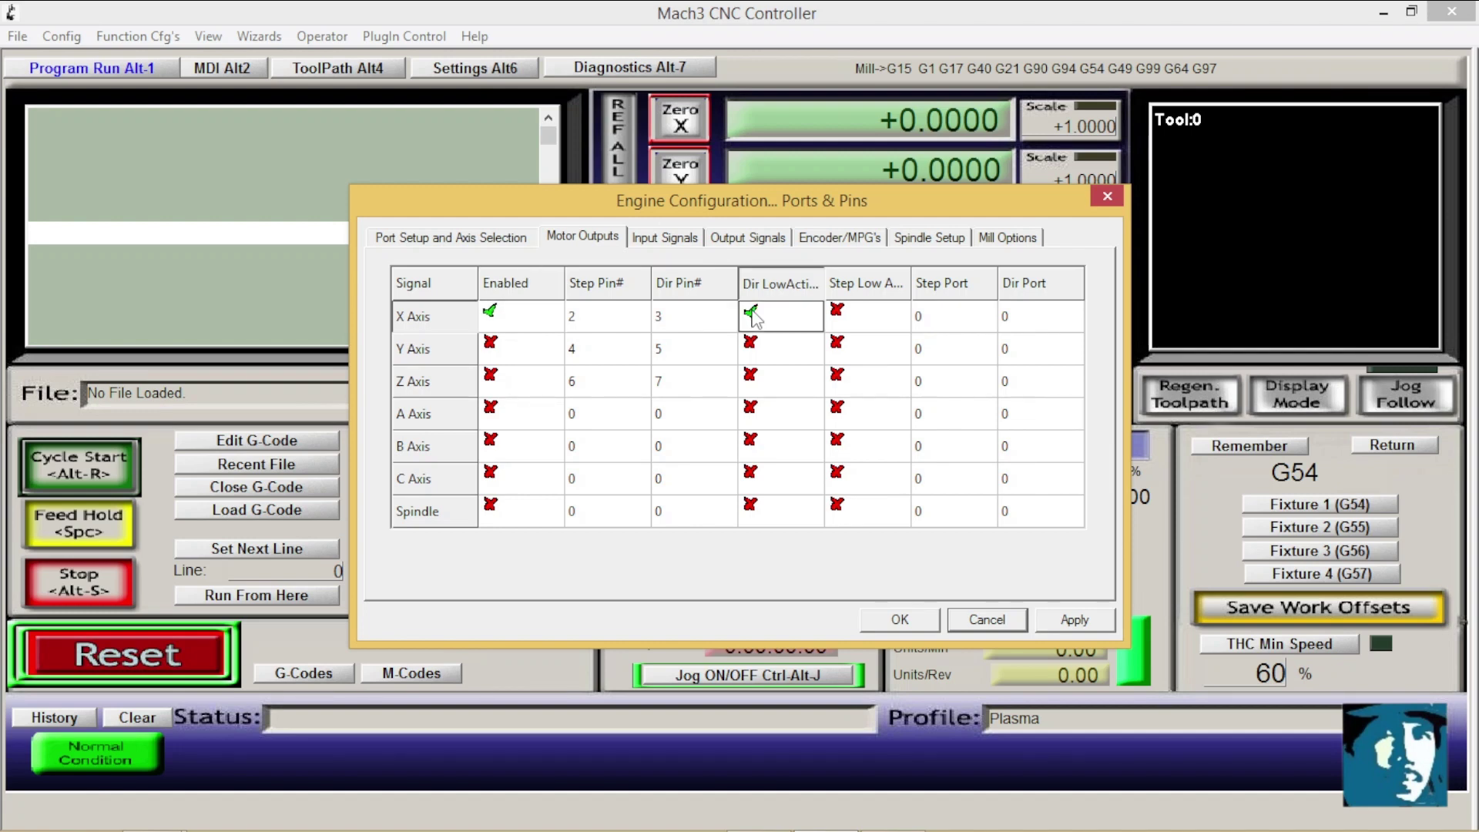
{"action": "left_click", "coordinate": [838, 316]}
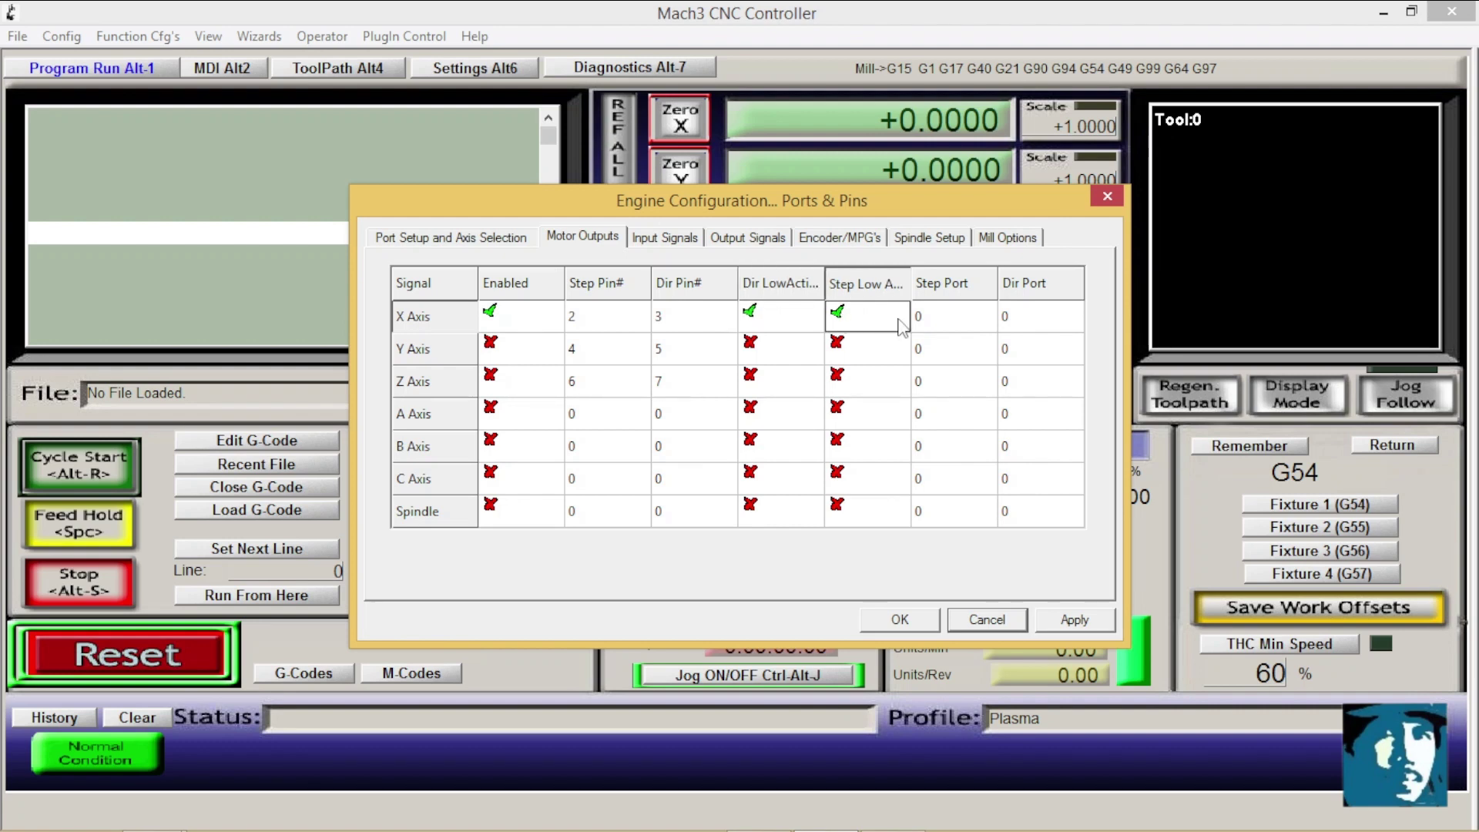
{"action": "left_click", "coordinate": [929, 323]}
{"action": "type", "text": "1"}
{"action": "left_click", "coordinate": [1010, 325]}
{"action": "type", "text": "1"}
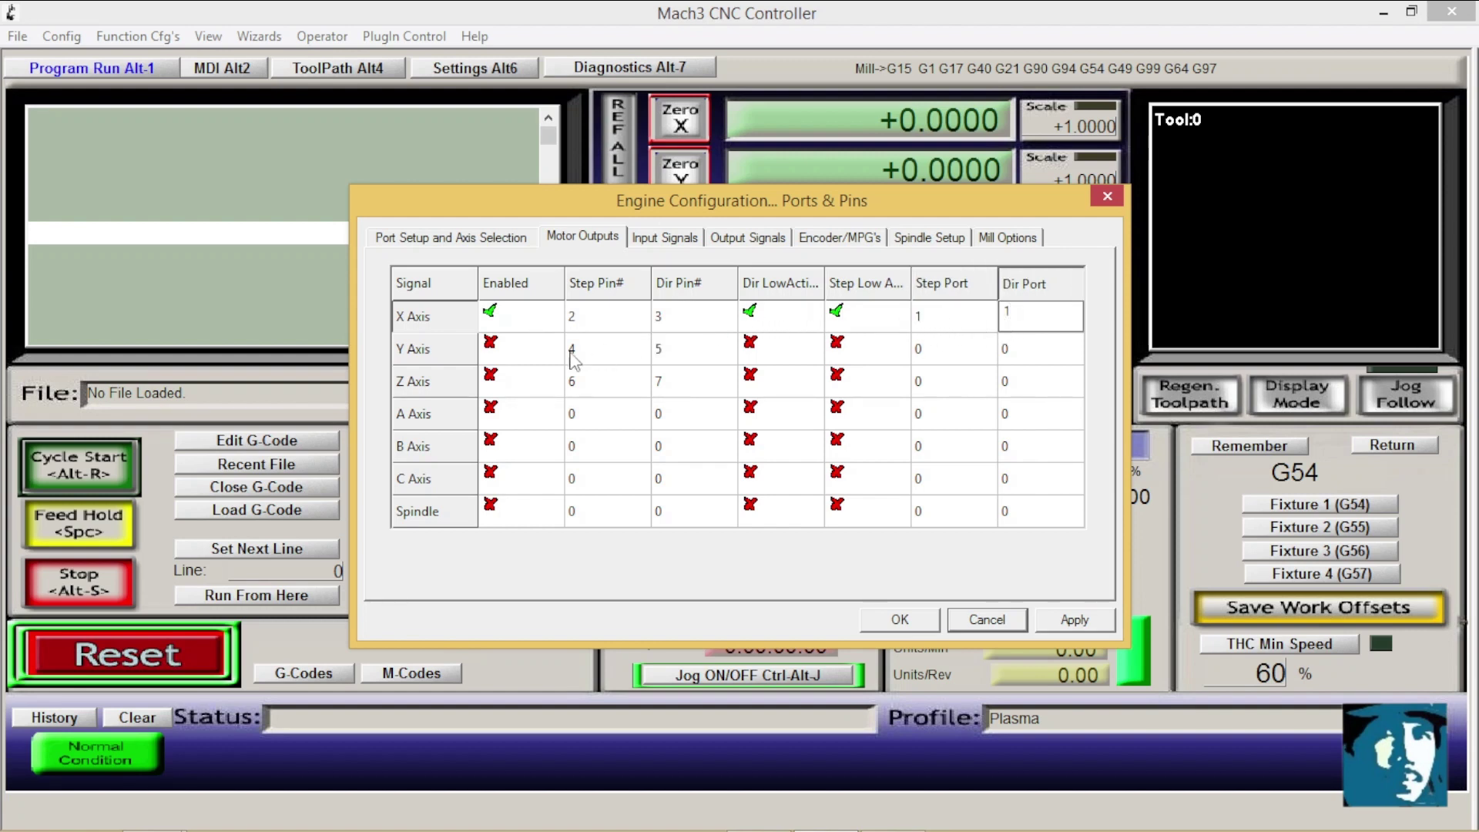
Enable the Y axis motor output with direction and step low active, and set its step and dir ports to 1
{"action": "double_click", "coordinate": [494, 353]}
{"action": "double_click", "coordinate": [755, 346]}
{"action": "double_click", "coordinate": [847, 349]}
{"action": "double_click", "coordinate": [944, 360]}
{"action": "type", "text": "1"}
{"action": "double_click", "coordinate": [1005, 359]}
{"action": "type", "text": "1"}
Enable the Z axis motor output with direction and step low active, and set its step and dir ports to 1
{"action": "double_click", "coordinate": [501, 381]}
{"action": "double_click", "coordinate": [763, 383]}
{"action": "double_click", "coordinate": [838, 385]}
{"action": "double_click", "coordinate": [920, 393]}
{"action": "type", "text": "1"}
{"action": "double_click", "coordinate": [1011, 391]}
{"action": "type", "text": "1"}
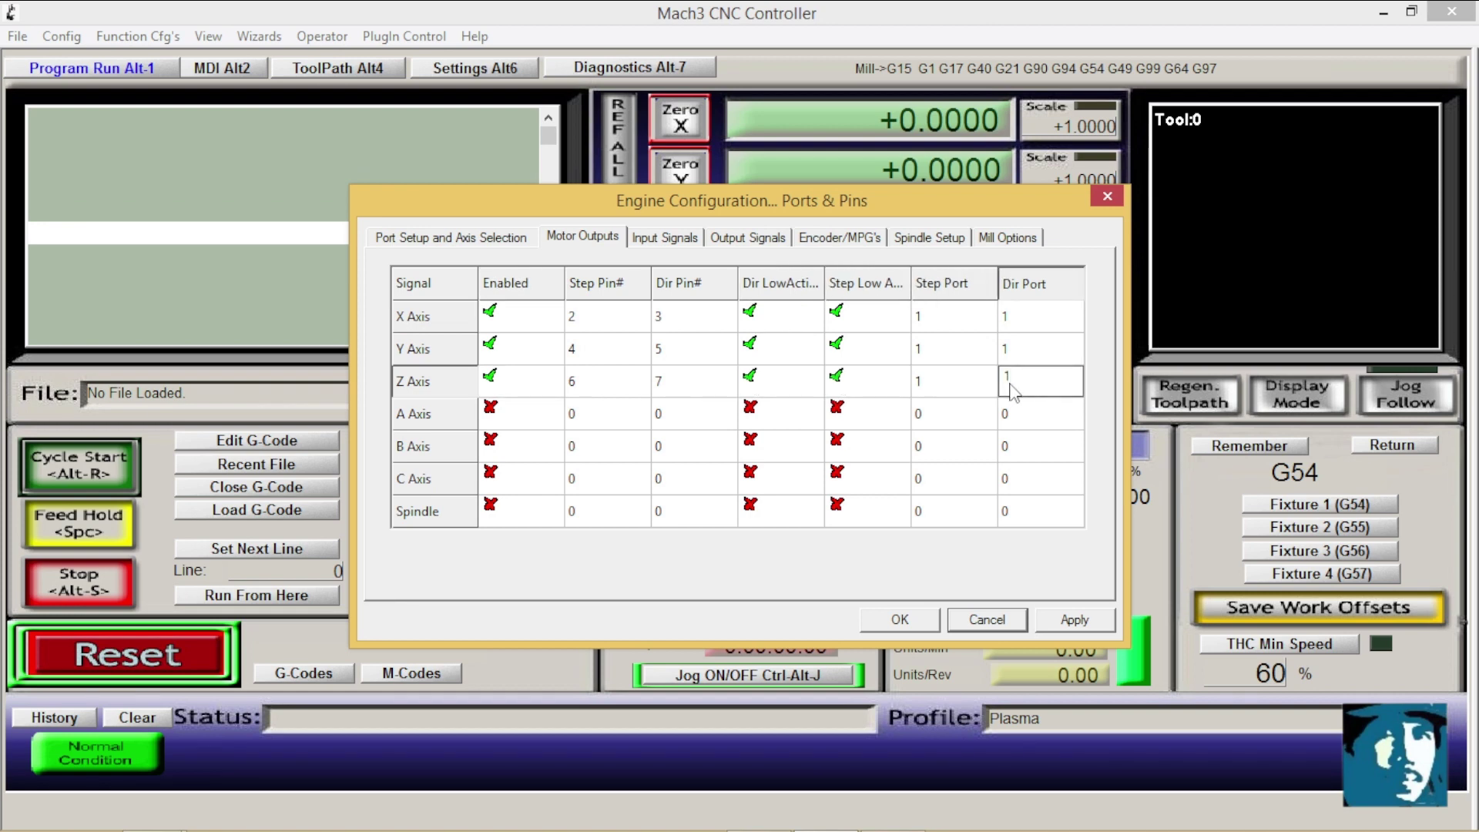
Enable the X++ and X-- input signals and assign both to pin 12
{"action": "left_click", "coordinate": [679, 241]}
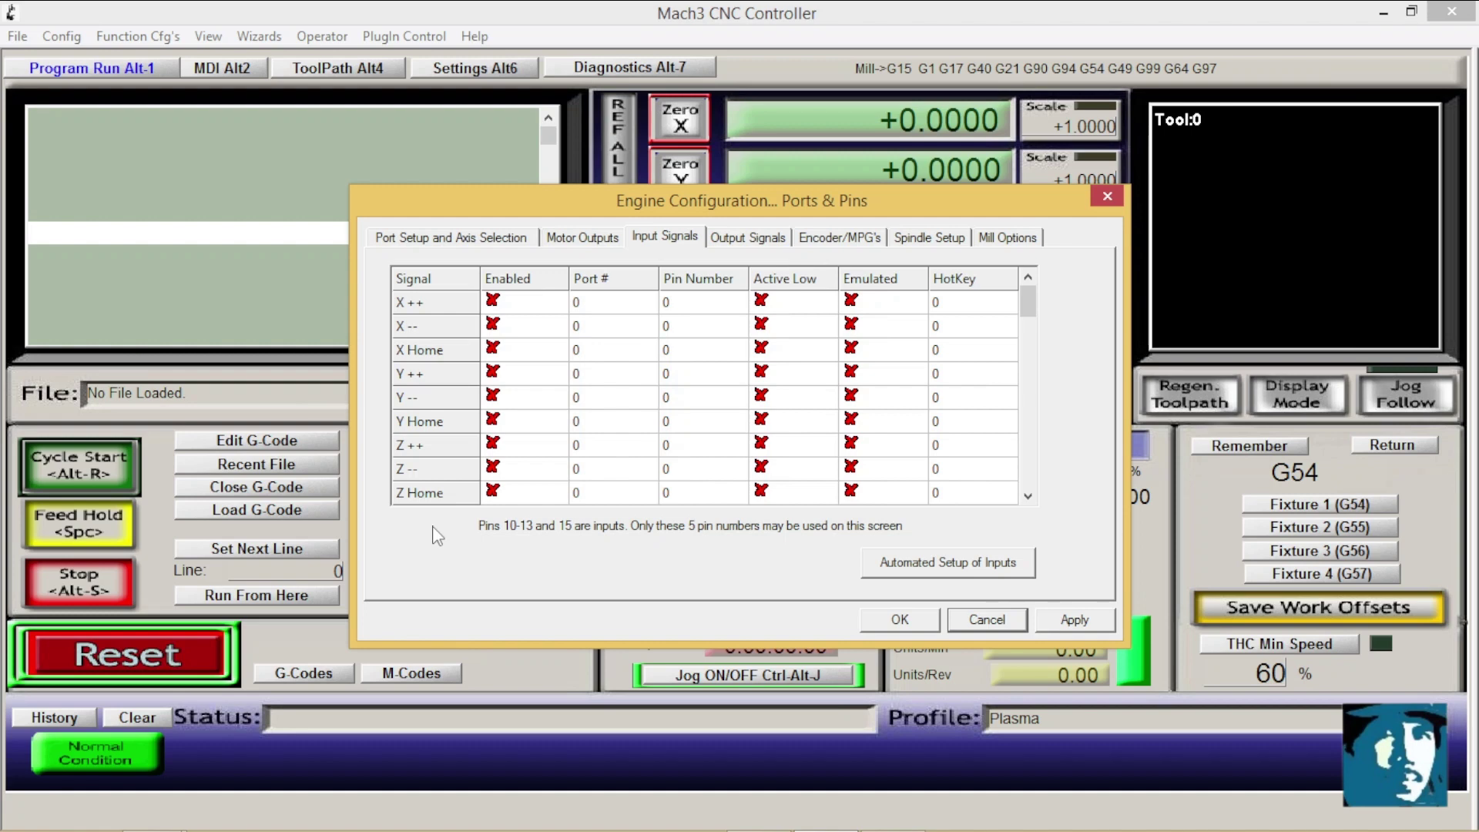
{"action": "left_click", "coordinate": [494, 303]}
{"action": "left_click", "coordinate": [681, 307]}
{"action": "type", "text": "12"}
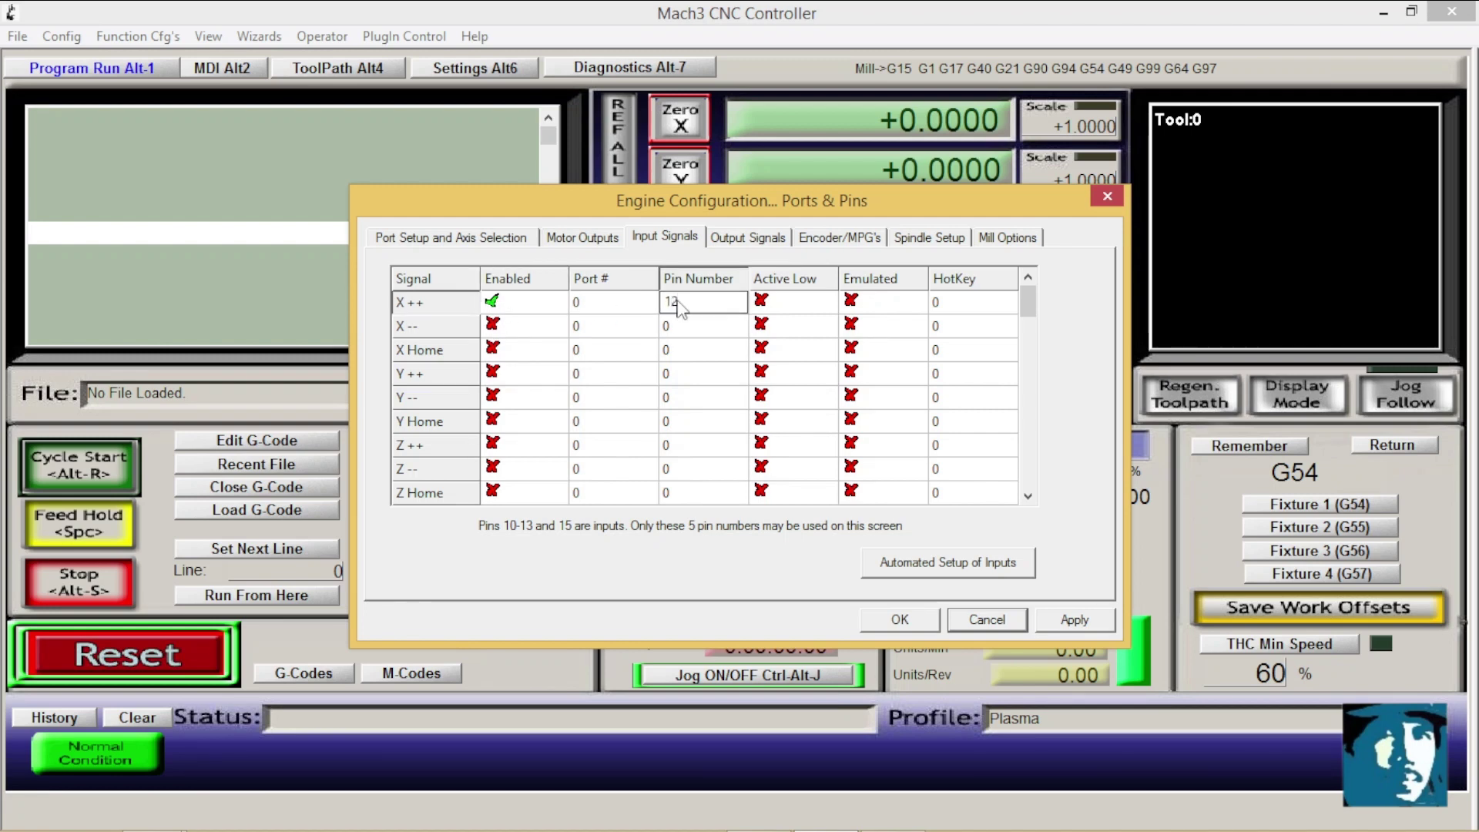
{"action": "left_click", "coordinate": [494, 327]}
{"action": "left_click", "coordinate": [677, 328]}
{"action": "type", "text": "12"}
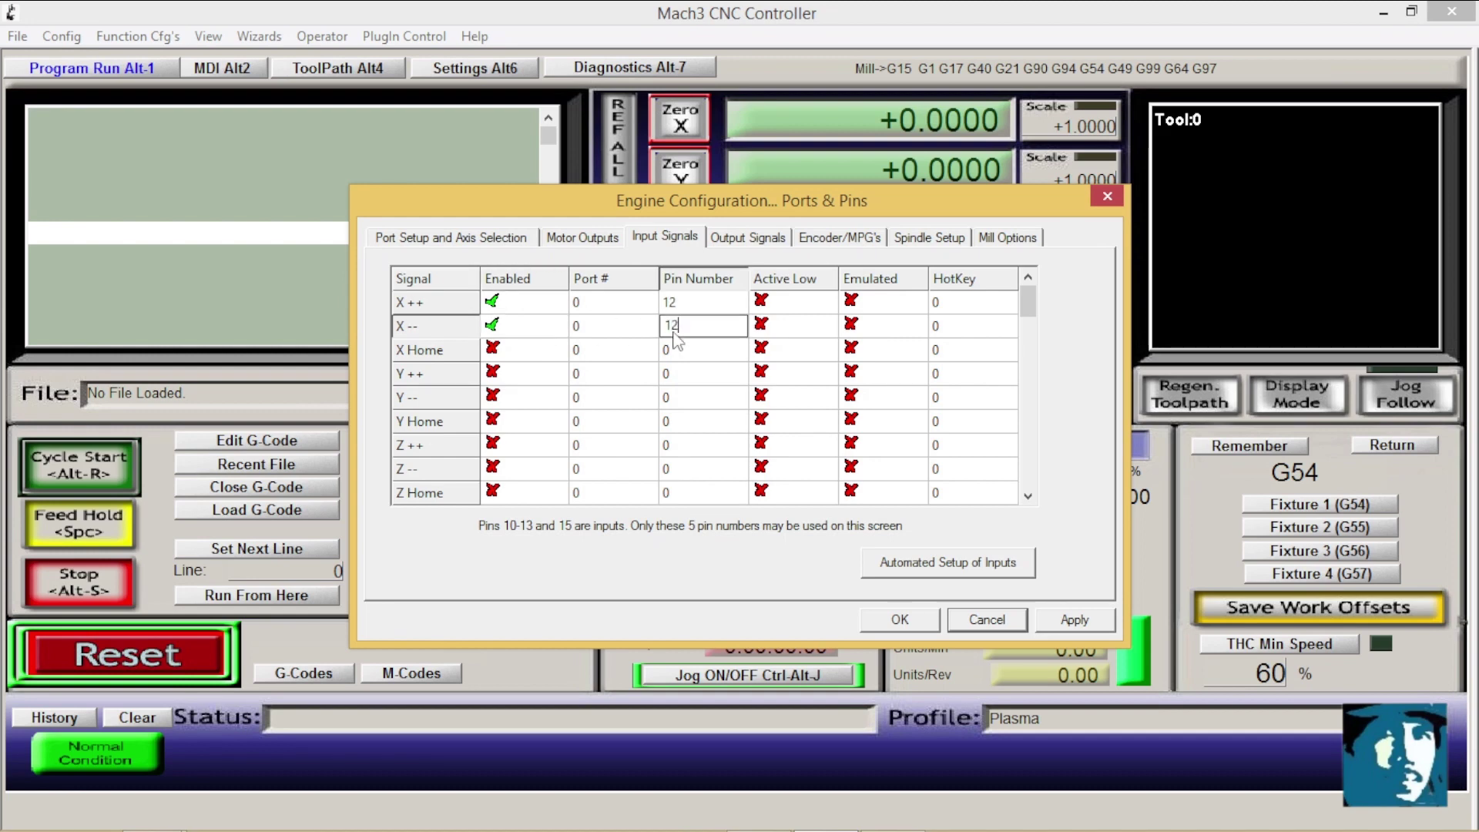
Enable the Y++ and Y-- input signals and assign both to pin 13
{"action": "left_click", "coordinate": [493, 373]}
{"action": "left_click", "coordinate": [670, 375]}
{"action": "type", "text": "13"}
{"action": "left_click", "coordinate": [497, 398]}
{"action": "left_click", "coordinate": [676, 408]}
{"action": "type", "text": "13"}
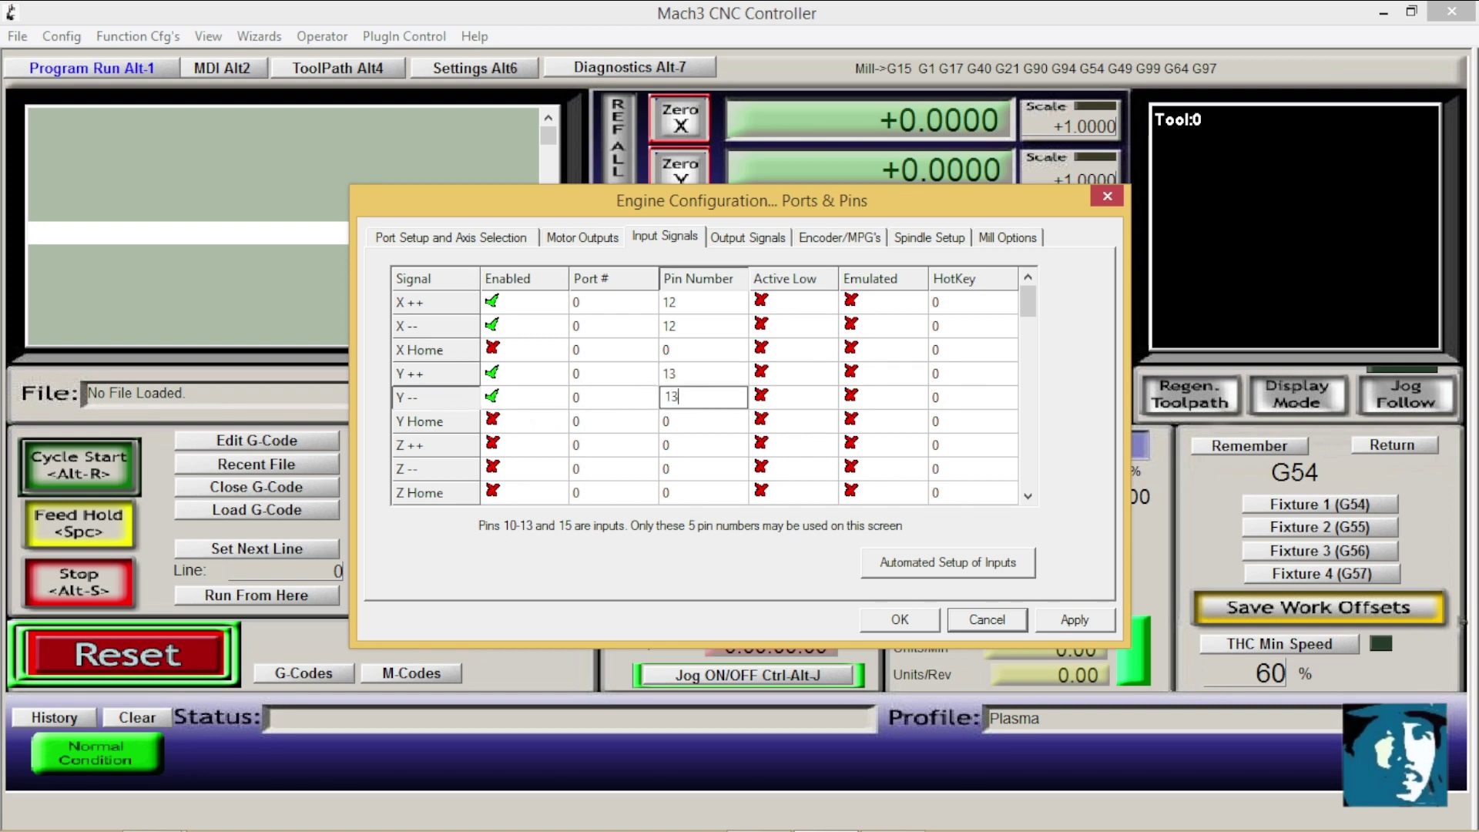
Enable the Z++ and Z-- input signals and assign both to pin 15
{"action": "left_click", "coordinate": [495, 446]}
{"action": "left_click", "coordinate": [681, 445]}
{"action": "type", "text": "1"}
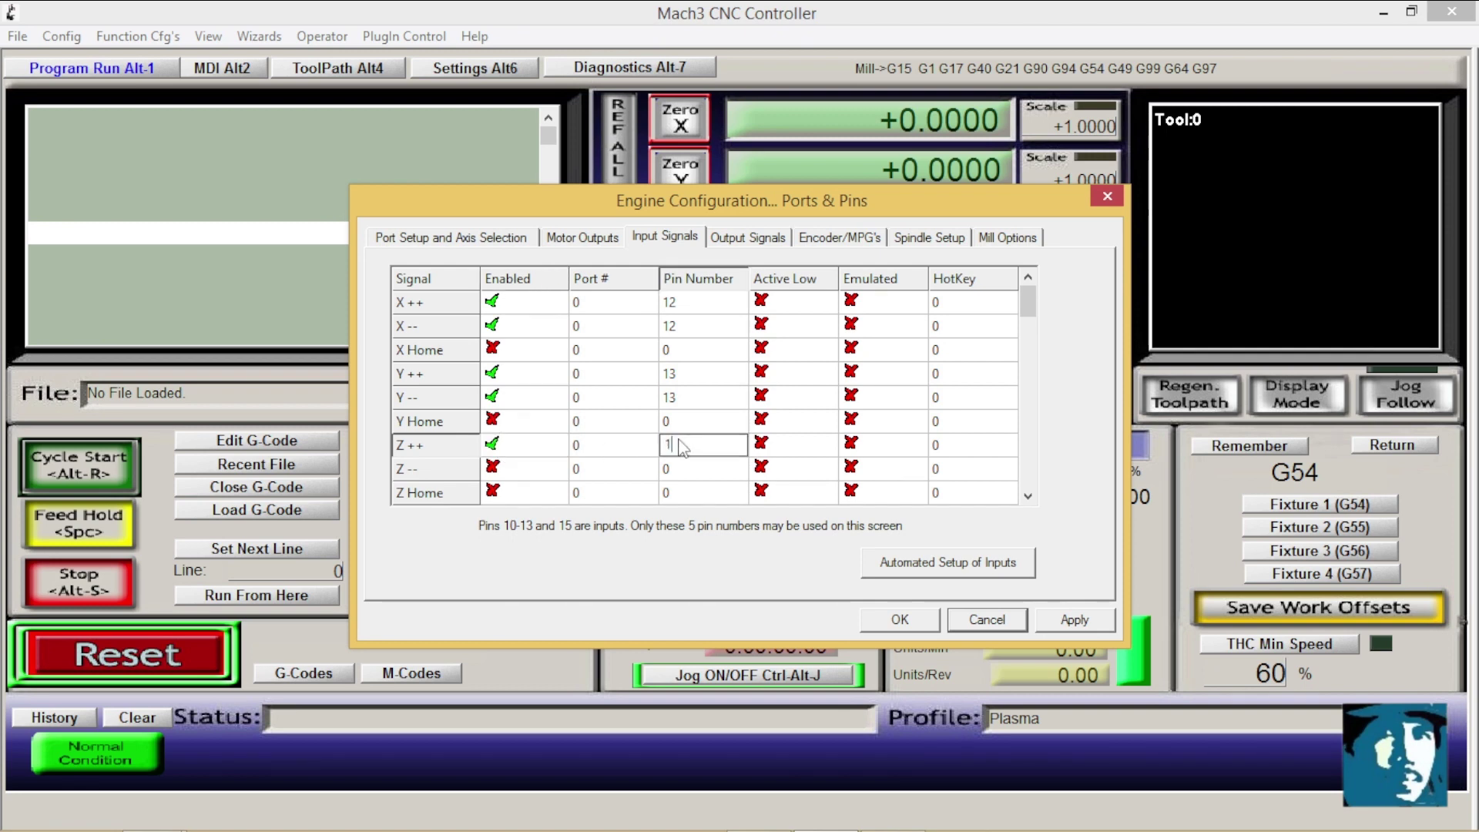
{"action": "type", "text": "5"}
{"action": "left_click", "coordinate": [509, 469]}
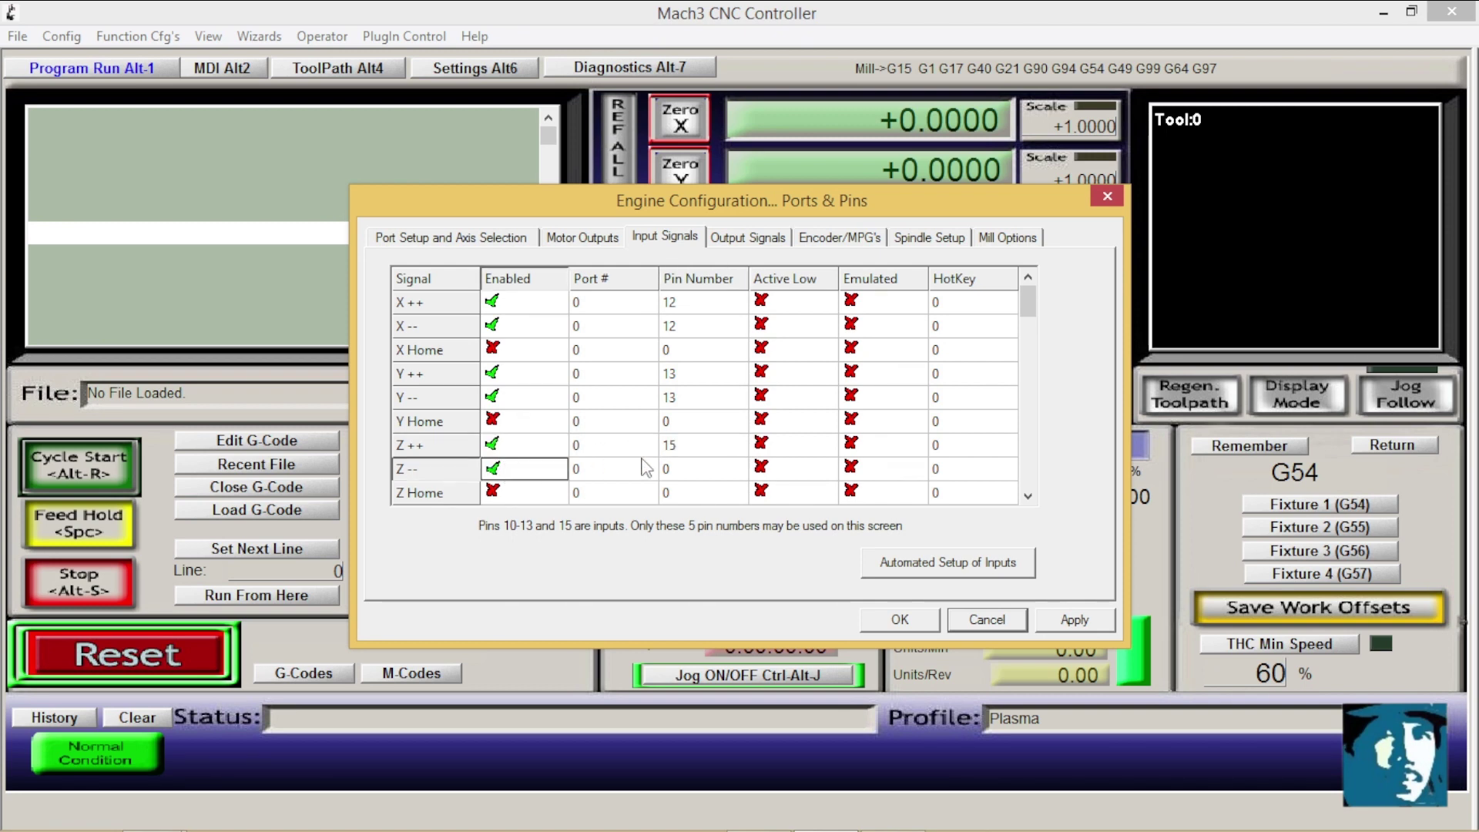
{"action": "left_click", "coordinate": [685, 471]}
{"action": "type", "text": "15"}
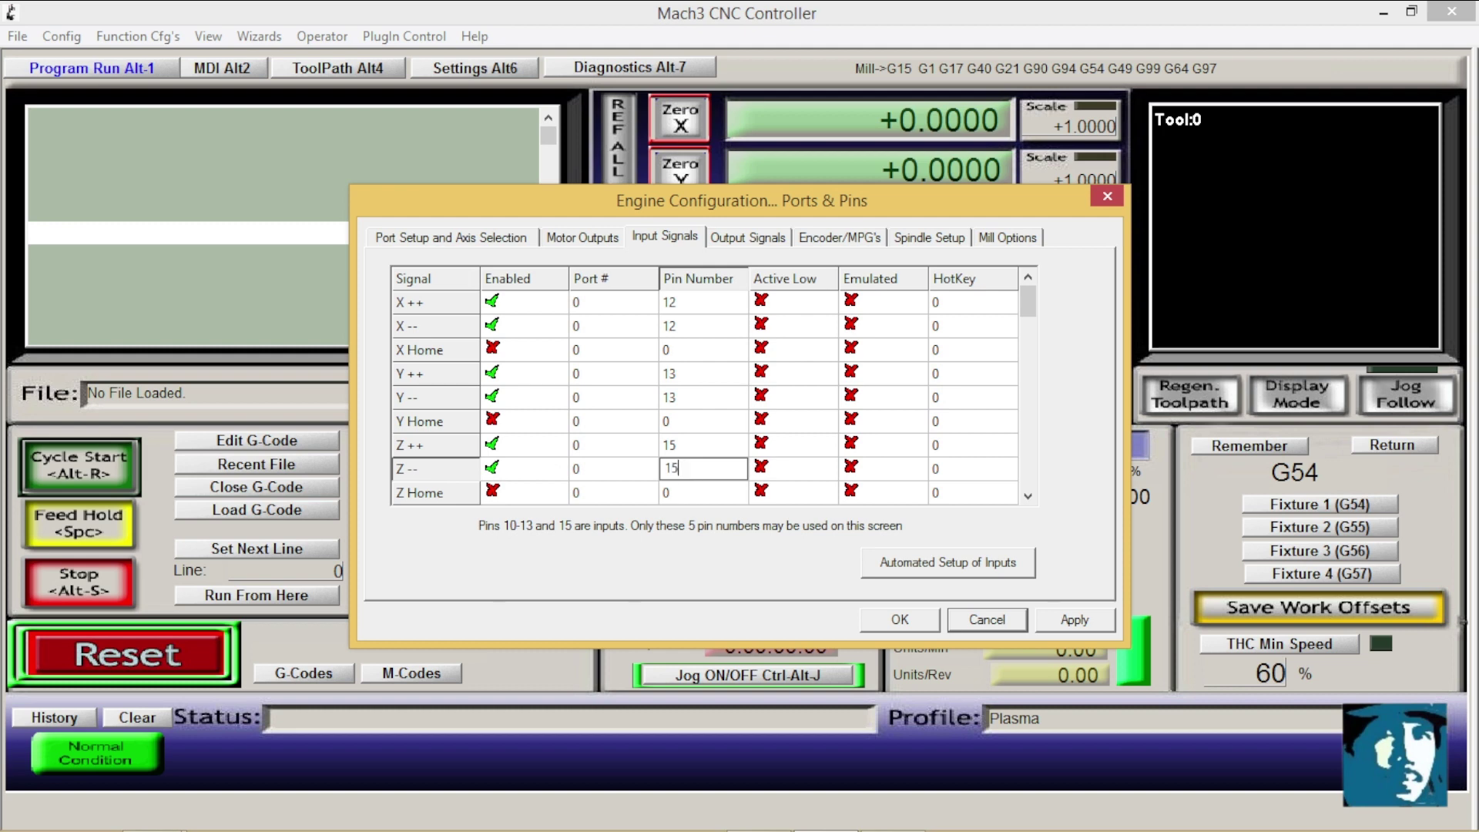
Set the X, Y and Z ++ and -- limit input signals to active low
{"action": "left_click", "coordinate": [764, 305]}
{"action": "left_click", "coordinate": [765, 326]}
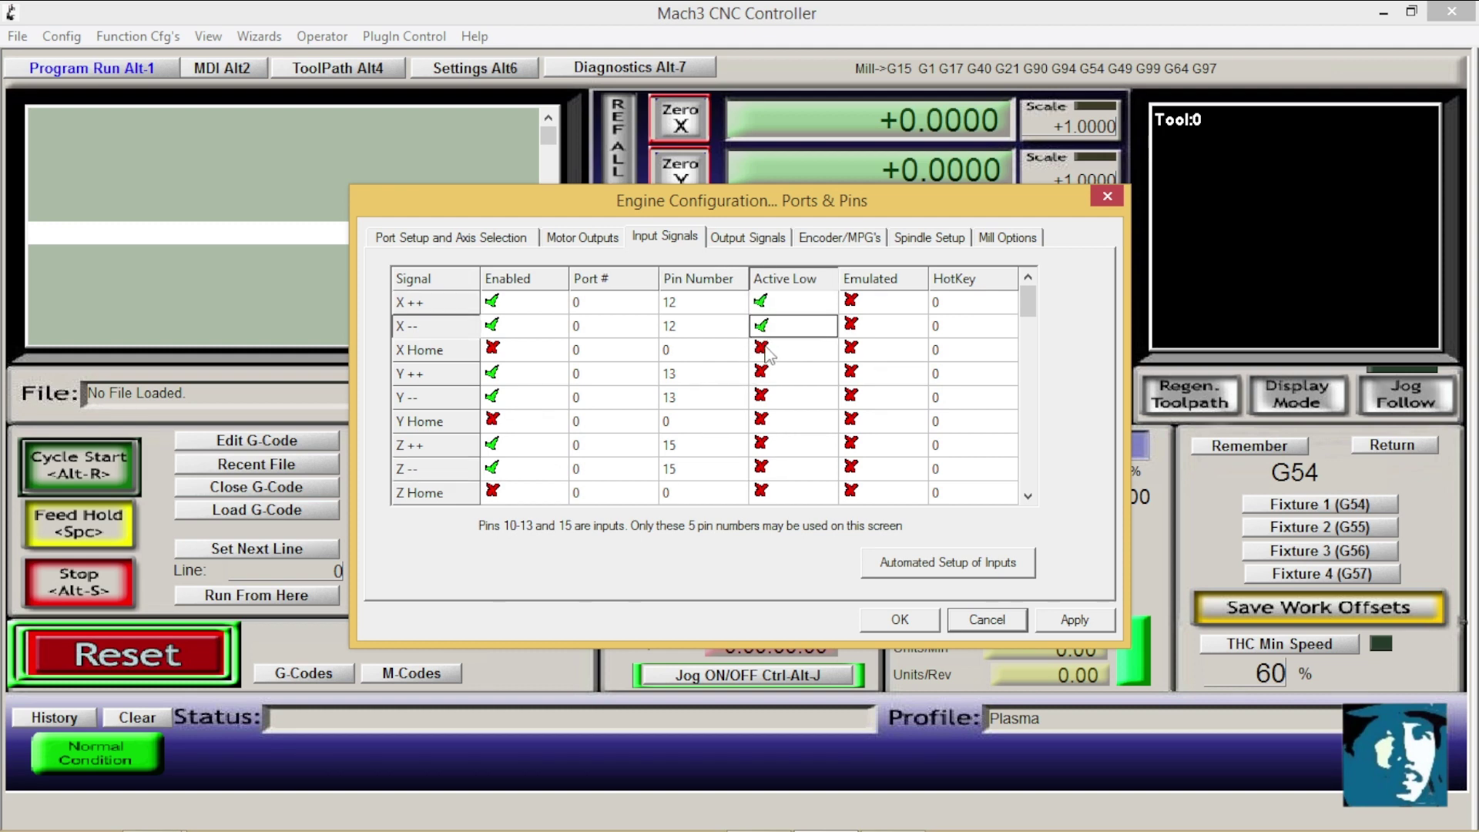
{"action": "left_click", "coordinate": [764, 375]}
{"action": "left_click", "coordinate": [764, 398]}
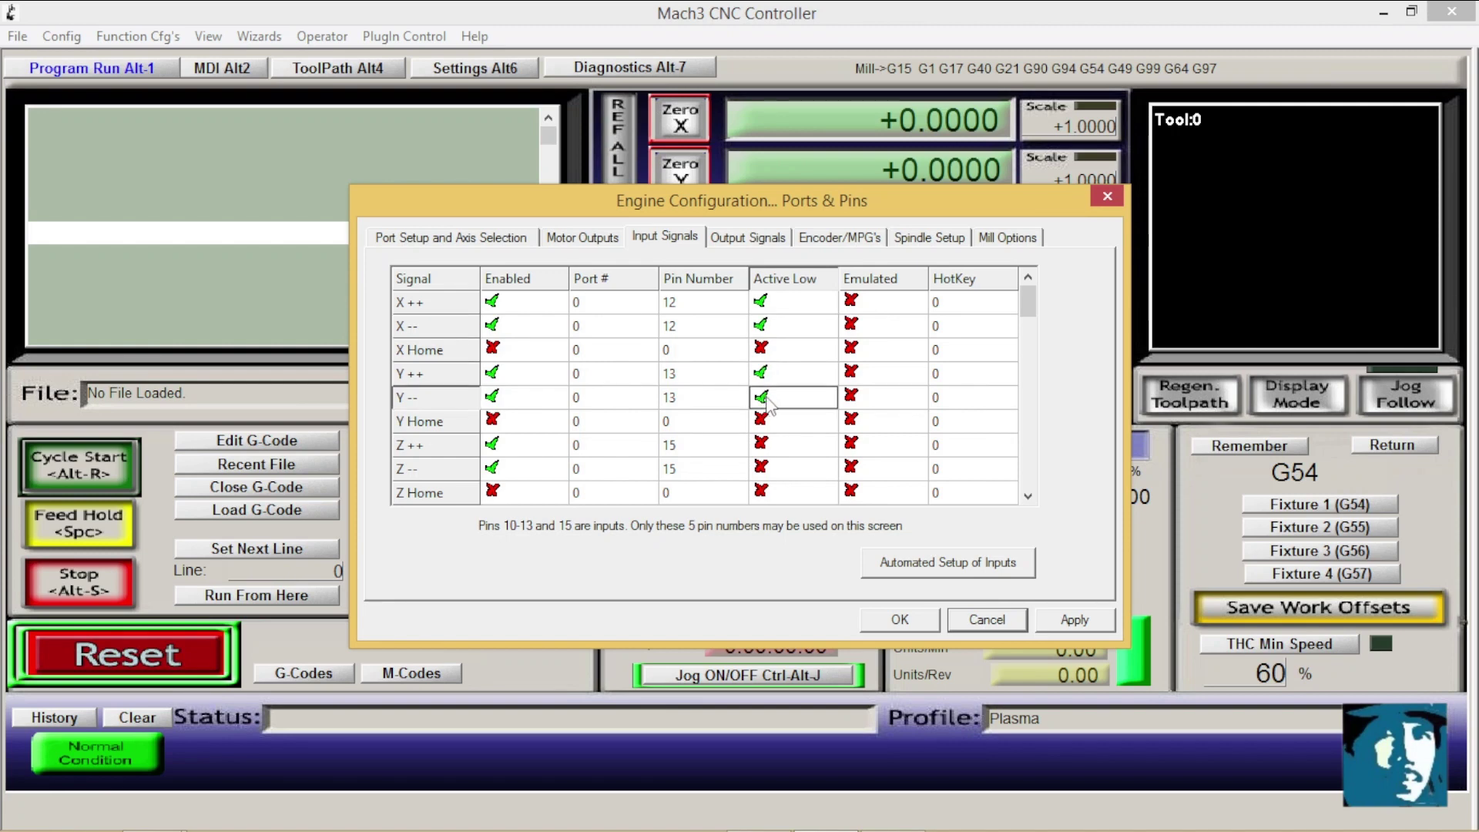
{"action": "left_click", "coordinate": [763, 445]}
{"action": "left_click", "coordinate": [765, 468]}
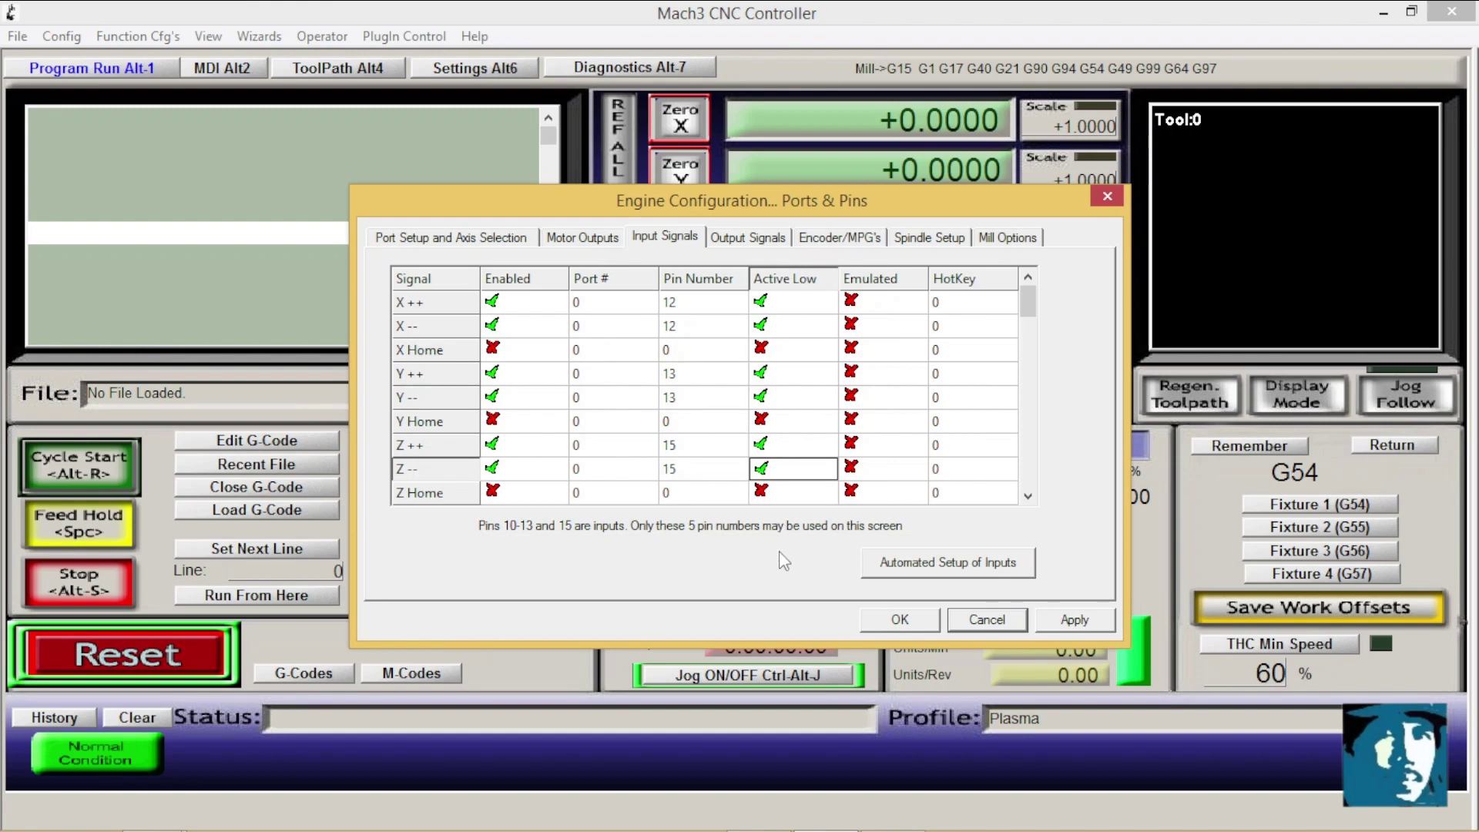
Enable the Probe input signal and assign it to pin 11
{"action": "left_click_drag", "start_coordinate": [1029, 308], "coordinate": [1051, 389]}
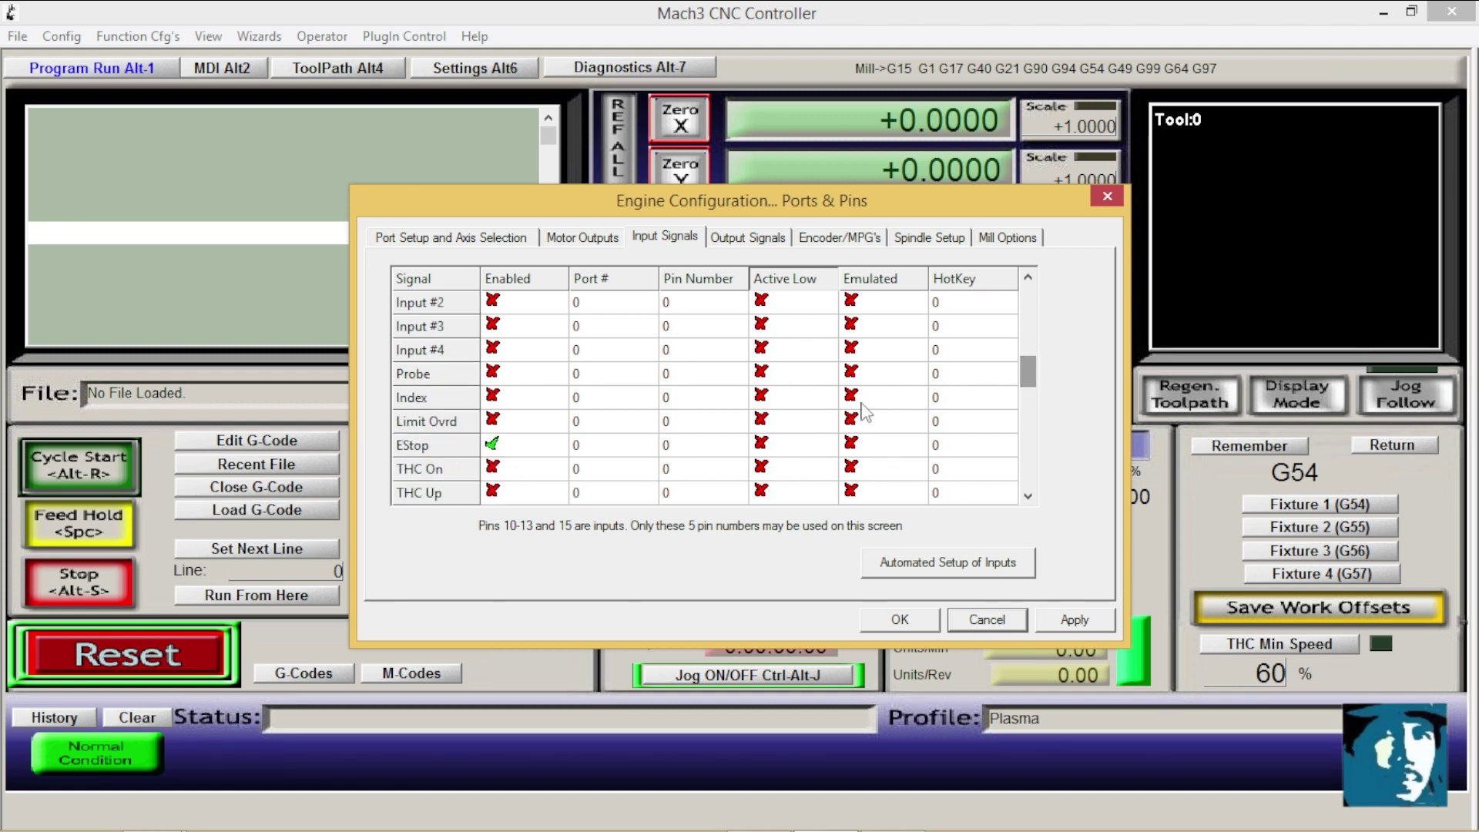
{"action": "left_click", "coordinate": [494, 375]}
{"action": "left_click", "coordinate": [676, 376]}
{"action": "type", "text": "11"}
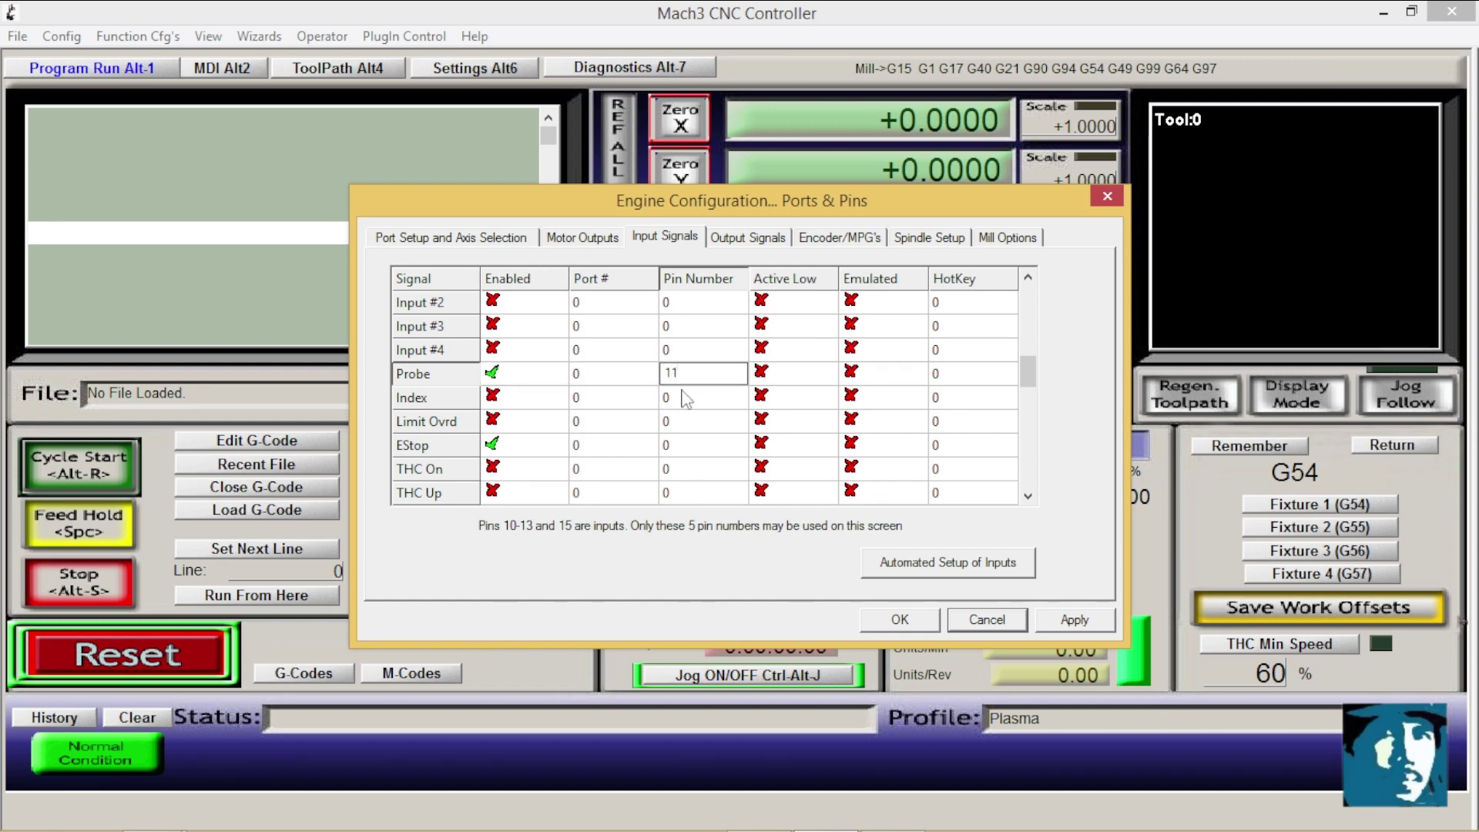
Assign the EStop input signal to pin 10 and set both Probe and EStop to active low
{"action": "left_click", "coordinate": [505, 453]}
{"action": "left_click", "coordinate": [677, 449]}
{"action": "type", "text": "1"}
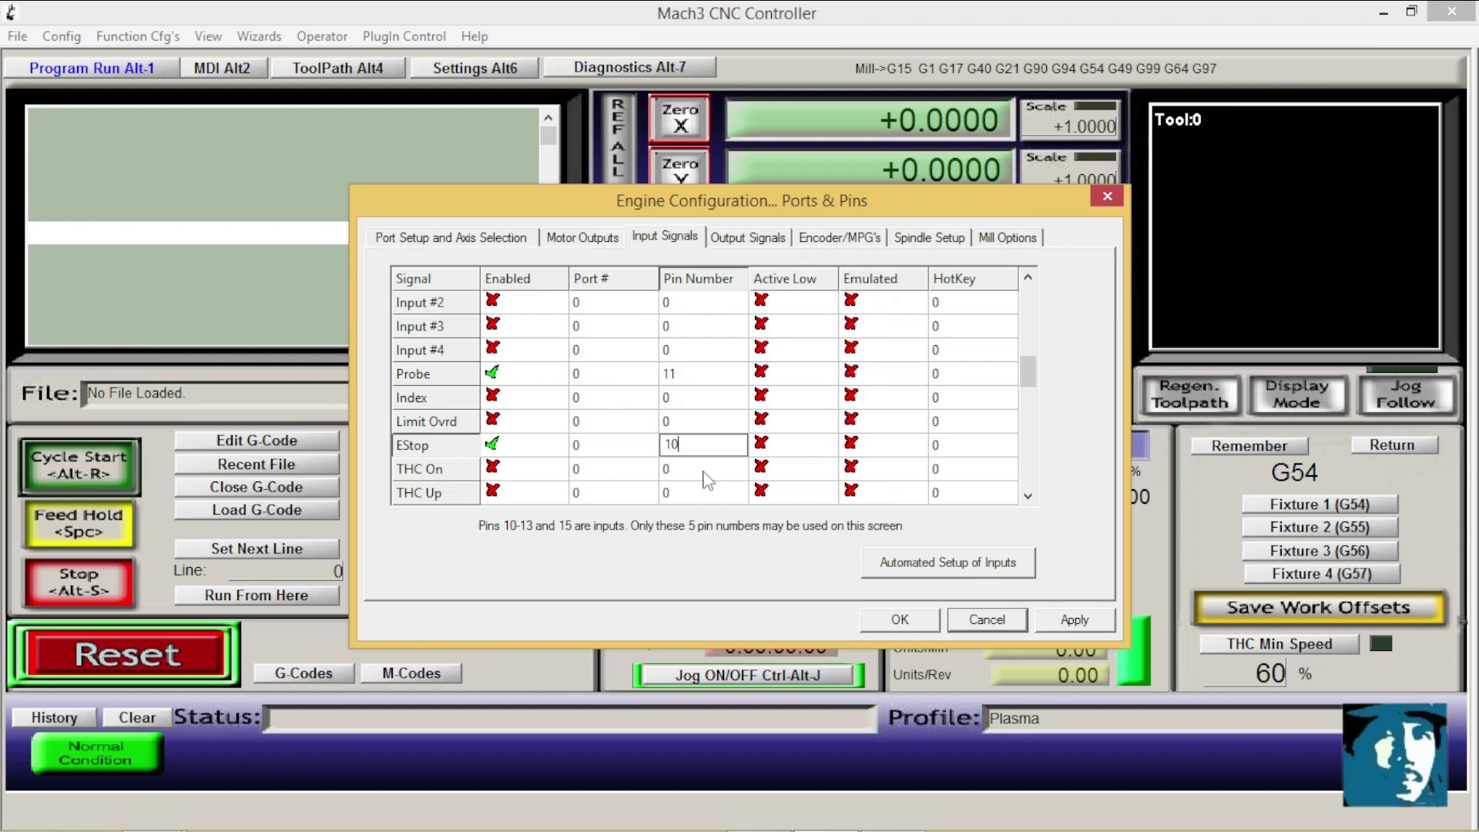
{"action": "left_click", "coordinate": [763, 373]}
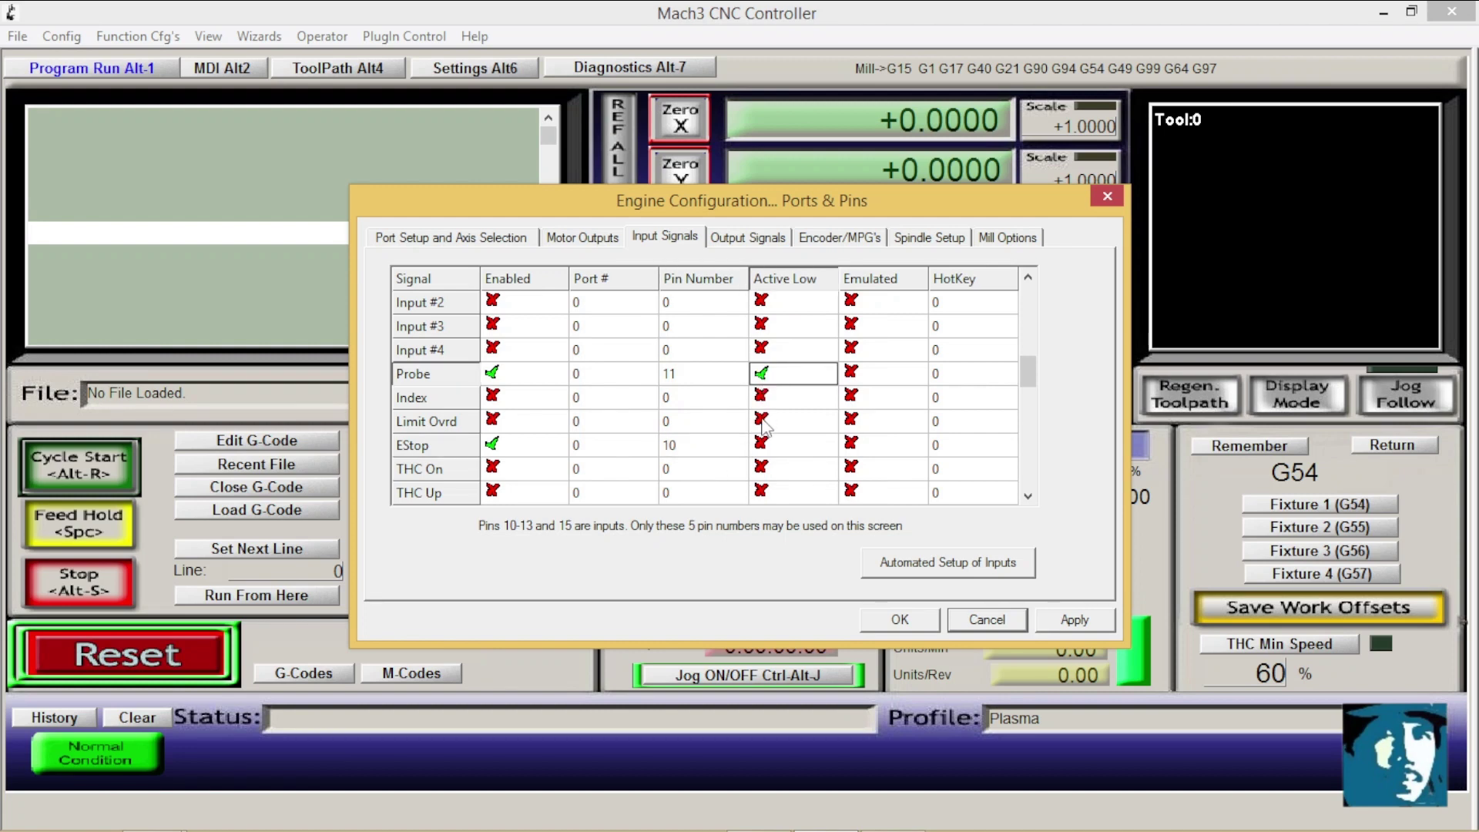
{"action": "left_click", "coordinate": [766, 444]}
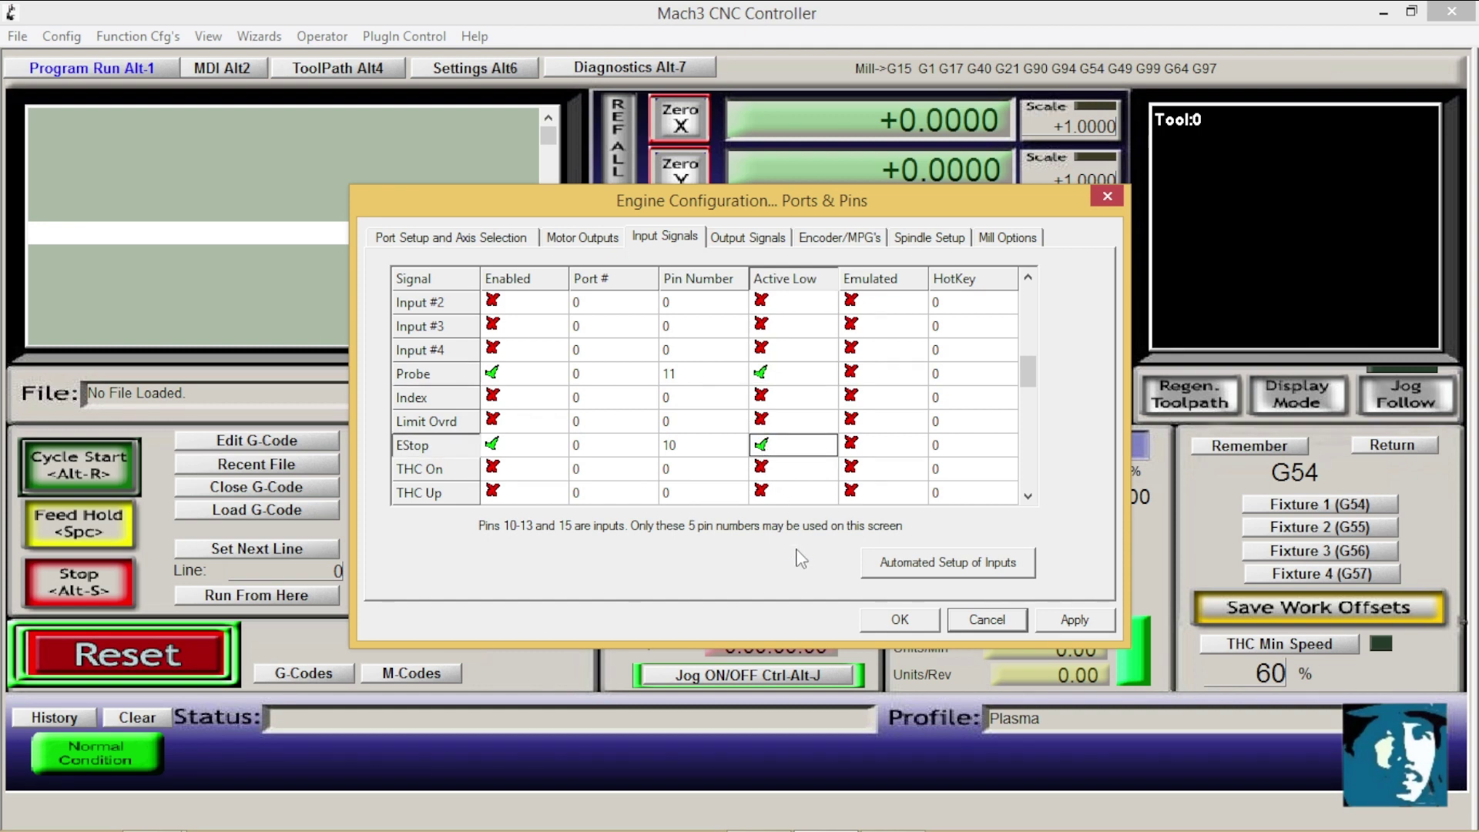
Enable the output signals Enable1 through Enable6 and Output #1 through Output #6
{"action": "left_click", "coordinate": [760, 242]}
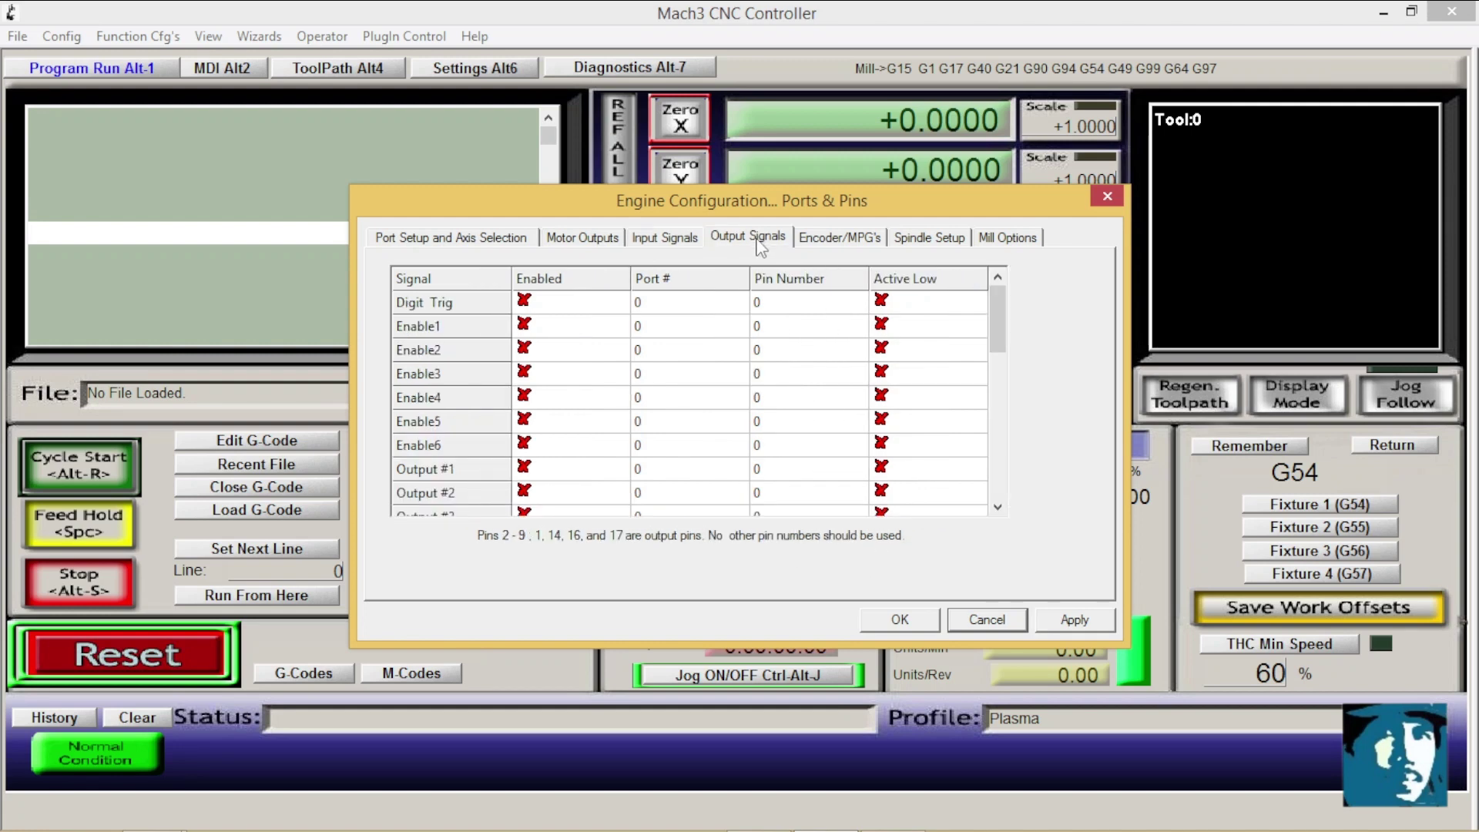
{"action": "left_click", "coordinate": [536, 327]}
{"action": "left_click", "coordinate": [538, 350]}
{"action": "left_click", "coordinate": [537, 374]}
{"action": "left_click", "coordinate": [536, 397]}
{"action": "left_click", "coordinate": [532, 420]}
{"action": "left_click", "coordinate": [531, 445]}
{"action": "left_click", "coordinate": [530, 469]}
{"action": "left_click", "coordinate": [530, 493]}
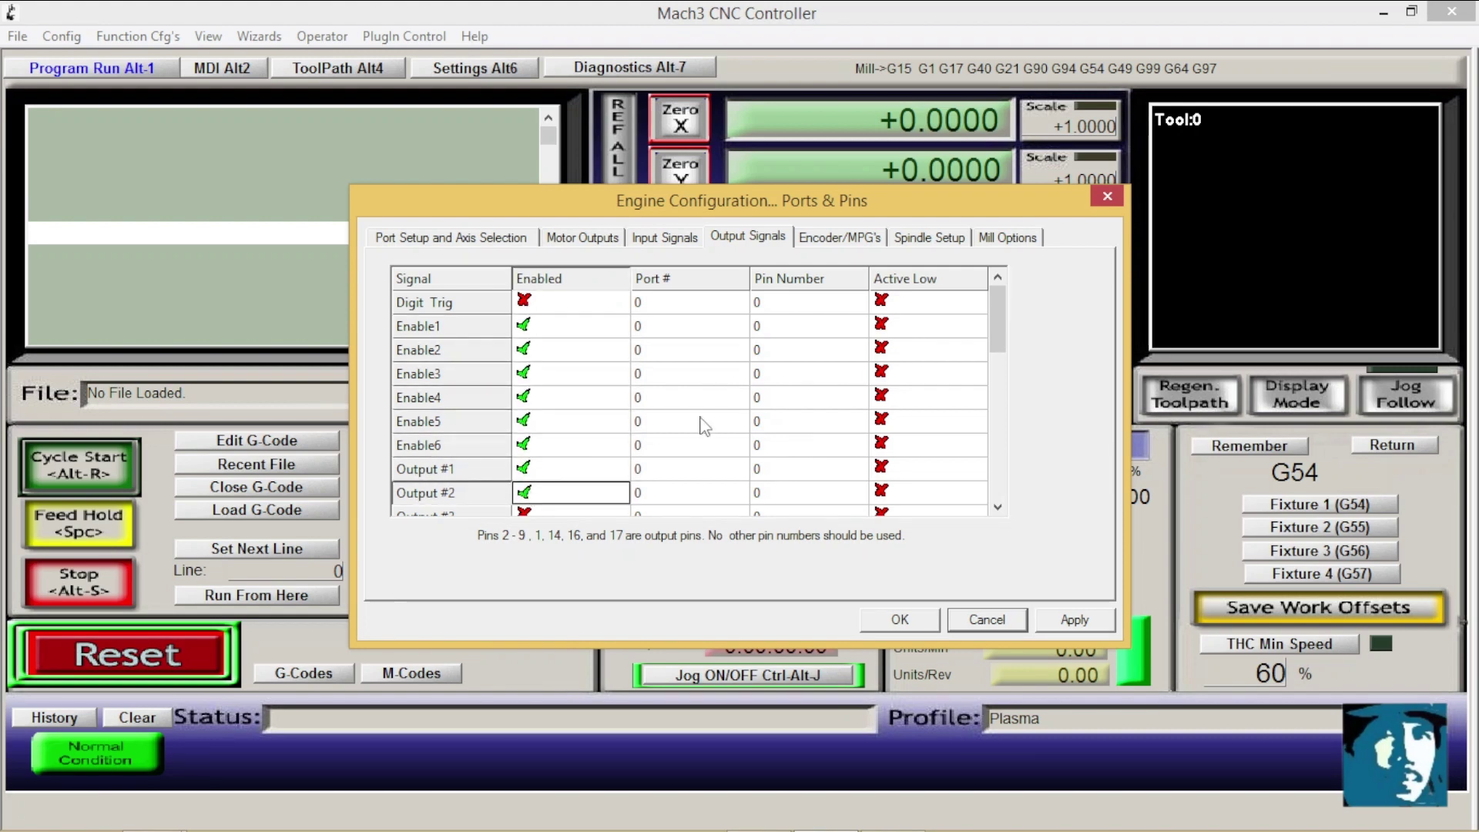
{"action": "scroll", "coordinate": [1008, 371], "scroll_direction": "down", "scroll_amount": 5}
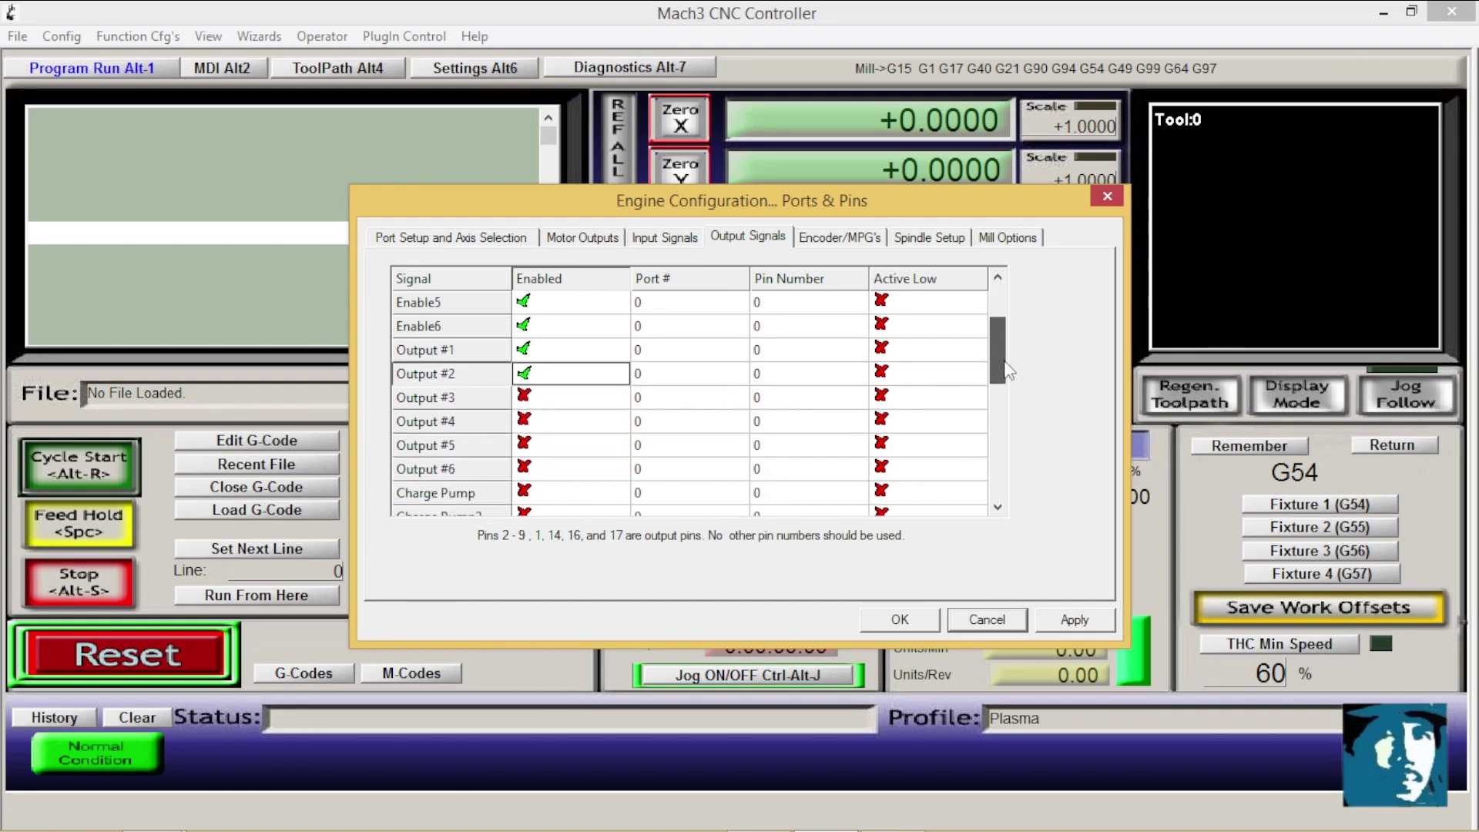
{"action": "left_click", "coordinate": [529, 399]}
{"action": "left_click", "coordinate": [527, 422]}
{"action": "left_click", "coordinate": [526, 447]}
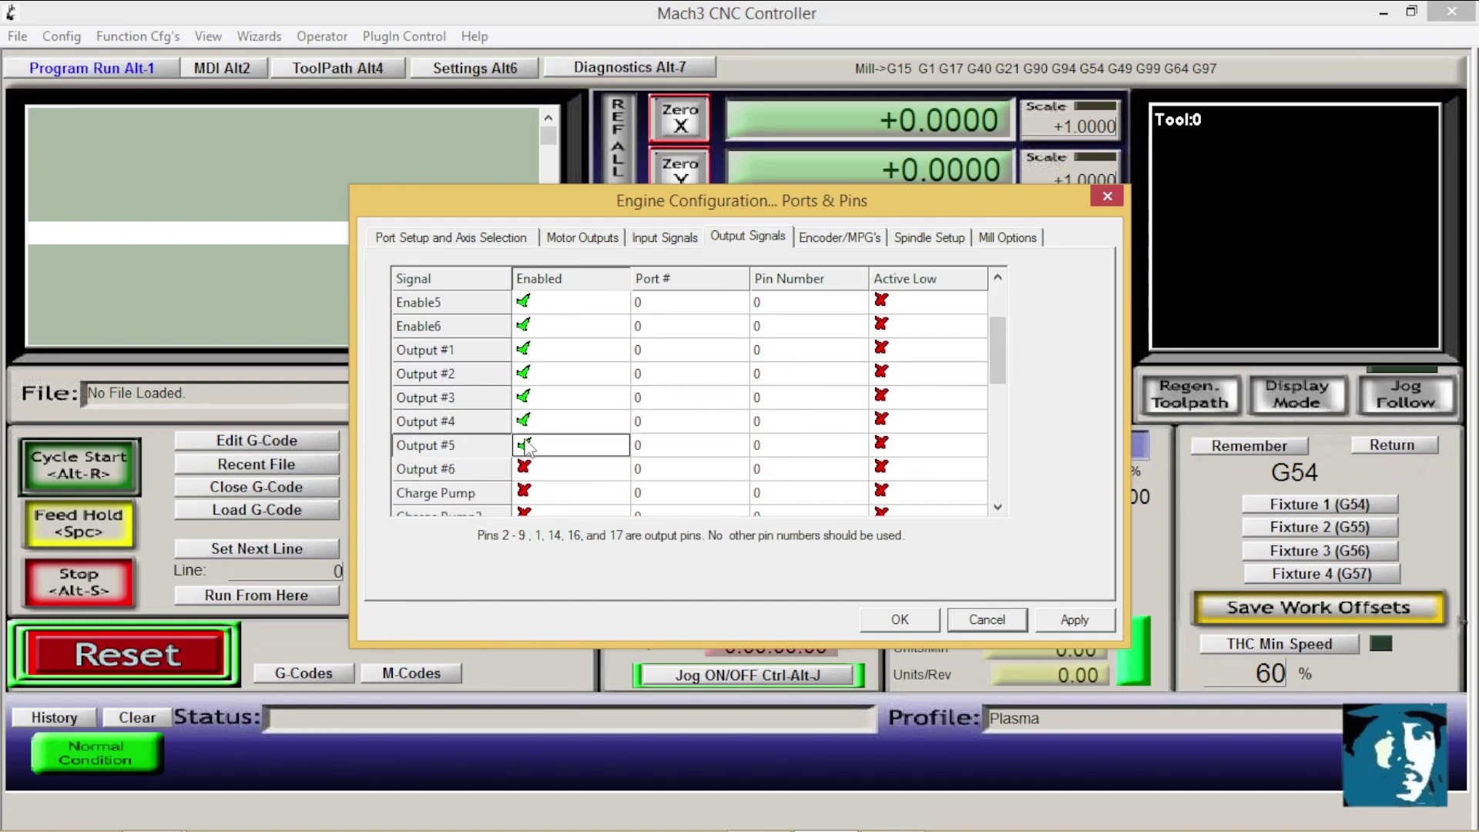
{"action": "left_click", "coordinate": [526, 470]}
Set the Enable output signals and Output #1 through Output #5 to active low
{"action": "left_click_drag", "start_coordinate": [994, 345], "coordinate": [994, 322]}
{"action": "left_click", "coordinate": [885, 303]}
{"action": "left_click", "coordinate": [884, 327]}
{"action": "left_click", "coordinate": [886, 351]}
{"action": "left_click", "coordinate": [886, 374]}
{"action": "left_click", "coordinate": [886, 397]}
{"action": "left_click", "coordinate": [885, 421]}
{"action": "left_click", "coordinate": [885, 445]}
{"action": "left_click", "coordinate": [886, 469]}
{"action": "left_click", "coordinate": [885, 492]}
{"action": "left_click", "coordinate": [887, 512]}
{"action": "left_click_drag", "start_coordinate": [993, 364], "coordinate": [995, 378]}
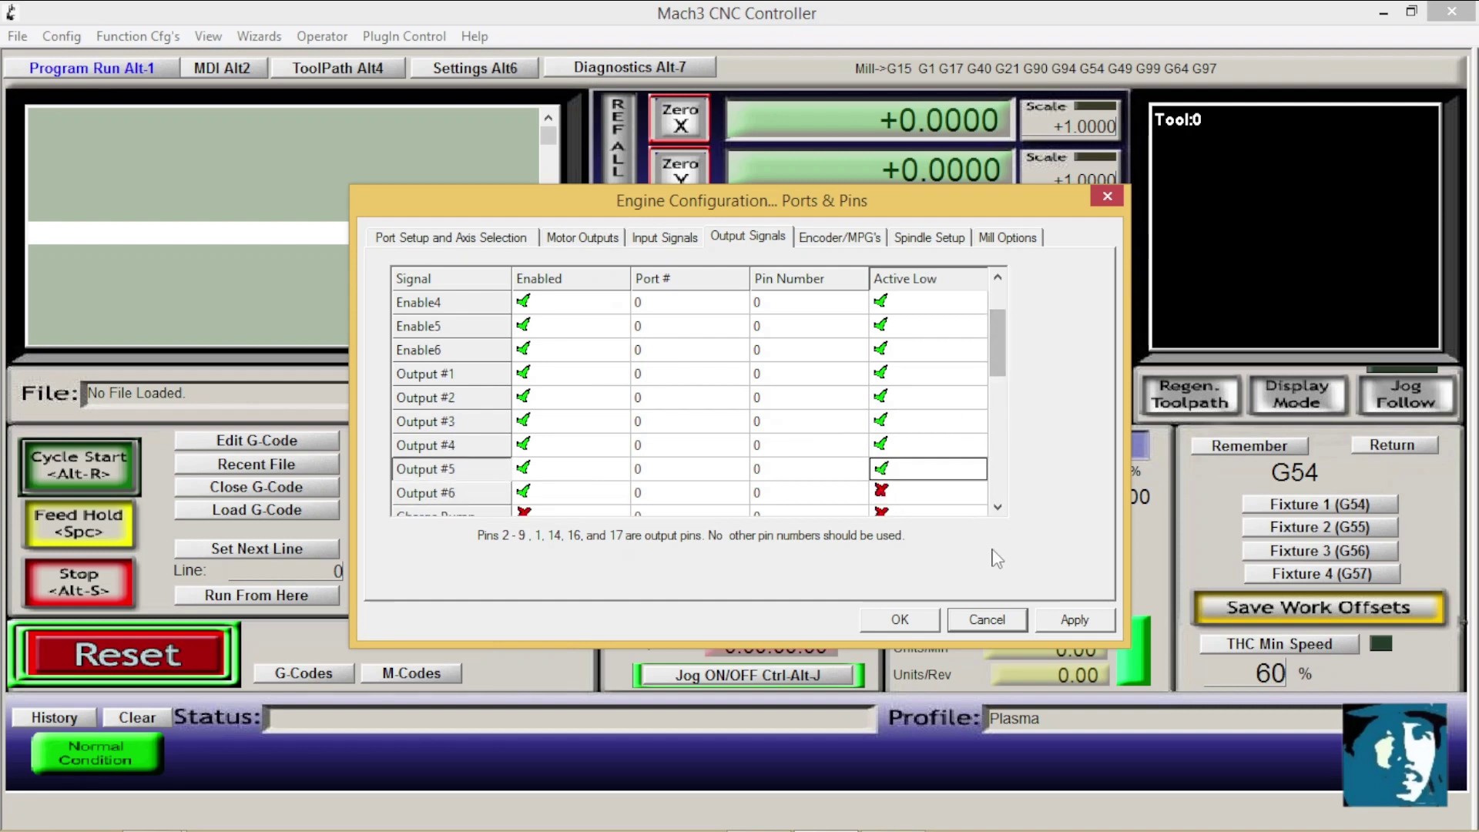
Apply and confirm the Ports & Pins configuration, and reset the controller out of its emergency stop
{"action": "left_click", "coordinate": [1075, 619]}
{"action": "left_click", "coordinate": [901, 620]}
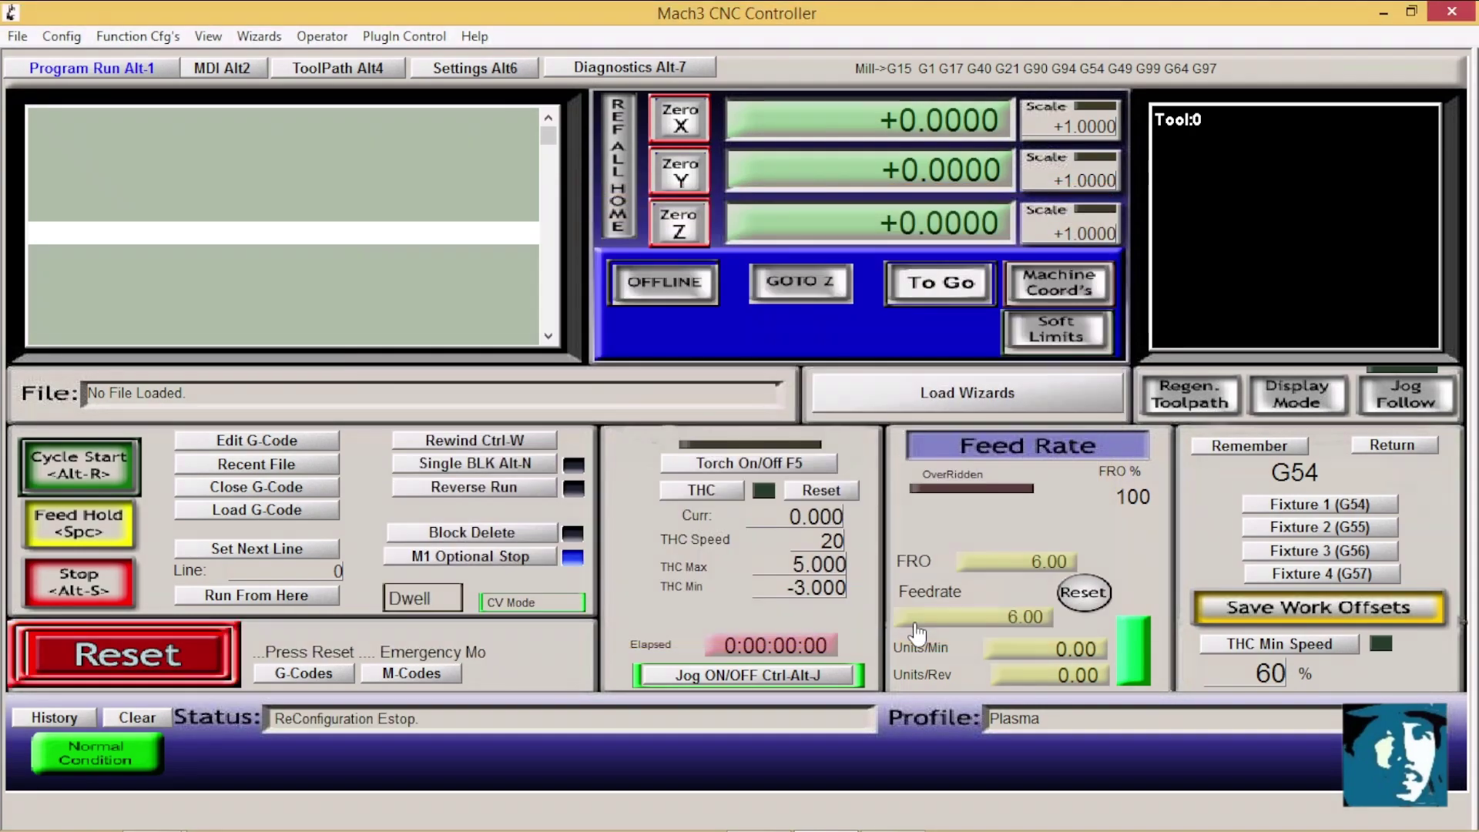
{"action": "left_click", "coordinate": [185, 656]}
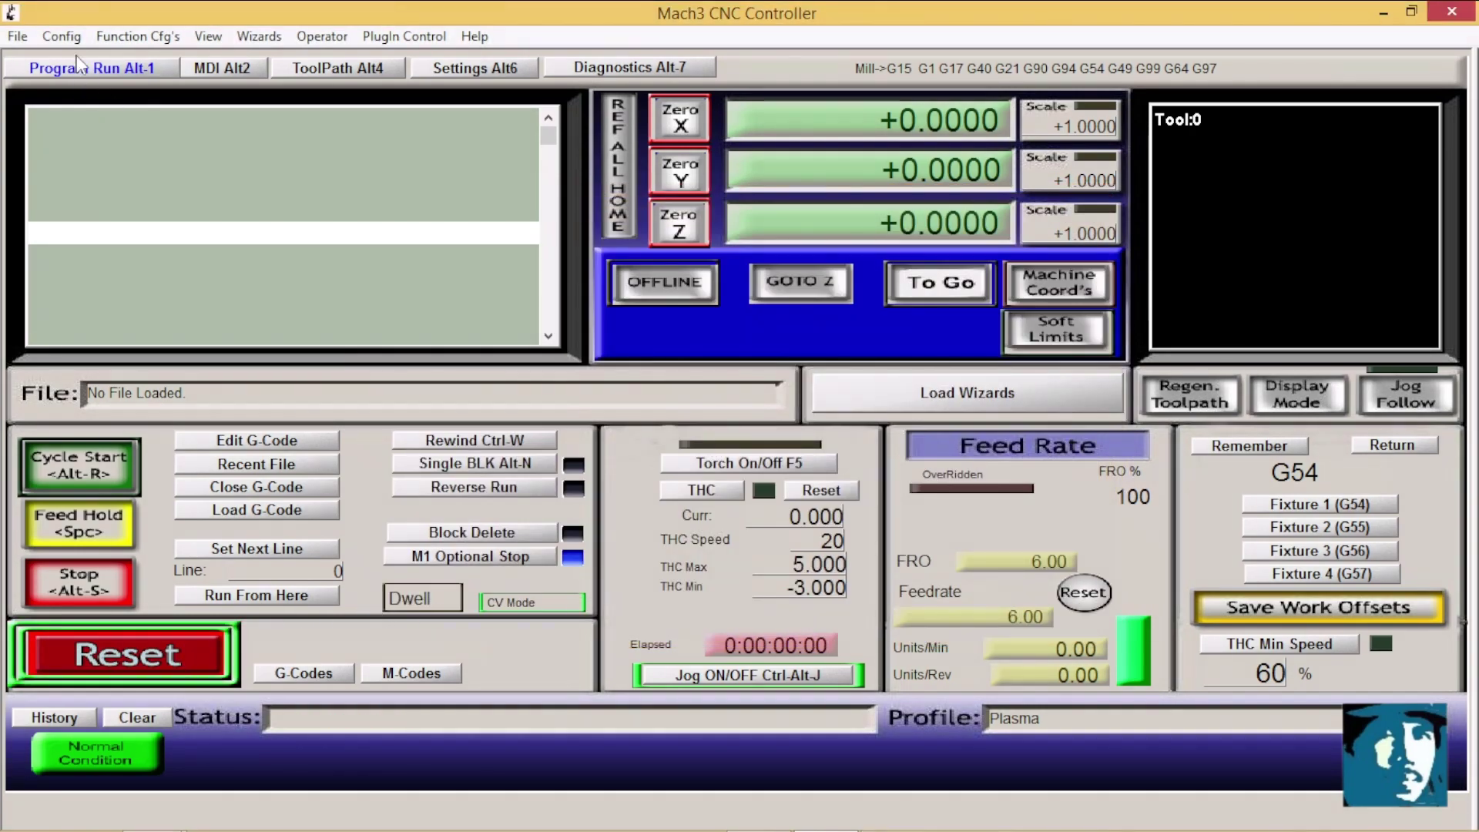
Open the motor tuning and setup settings for the X axis
{"action": "left_click", "coordinate": [64, 37]}
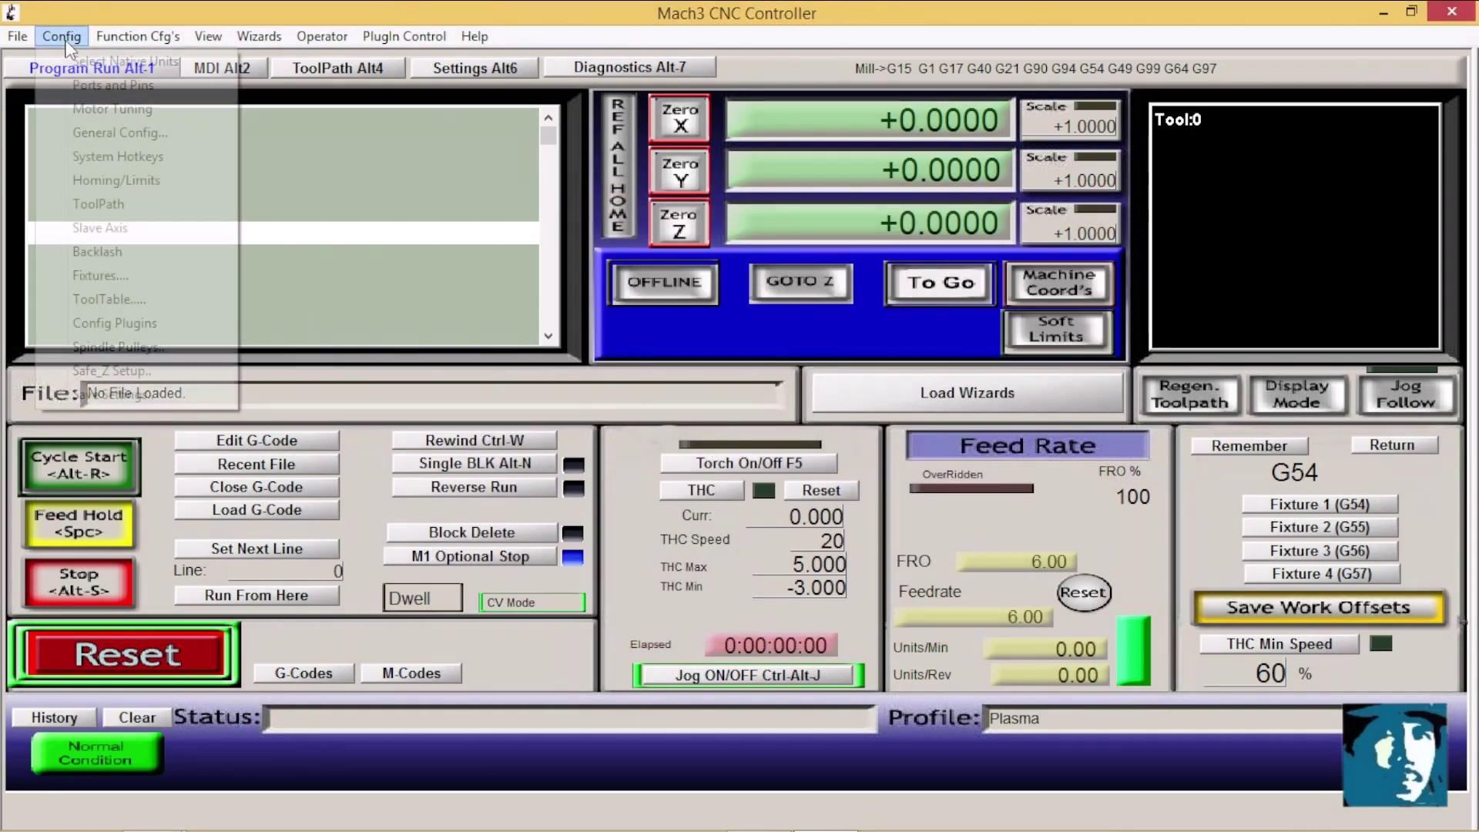
{"action": "left_click", "coordinate": [111, 107]}
{"action": "mouse_move", "coordinate": [577, 195]}
{"action": "left_mouse_down"}
{"action": "mouse_move", "coordinate": [550, 204]}
{"action": "mouse_move", "coordinate": [579, 191]}
{"action": "left_mouse_up"}
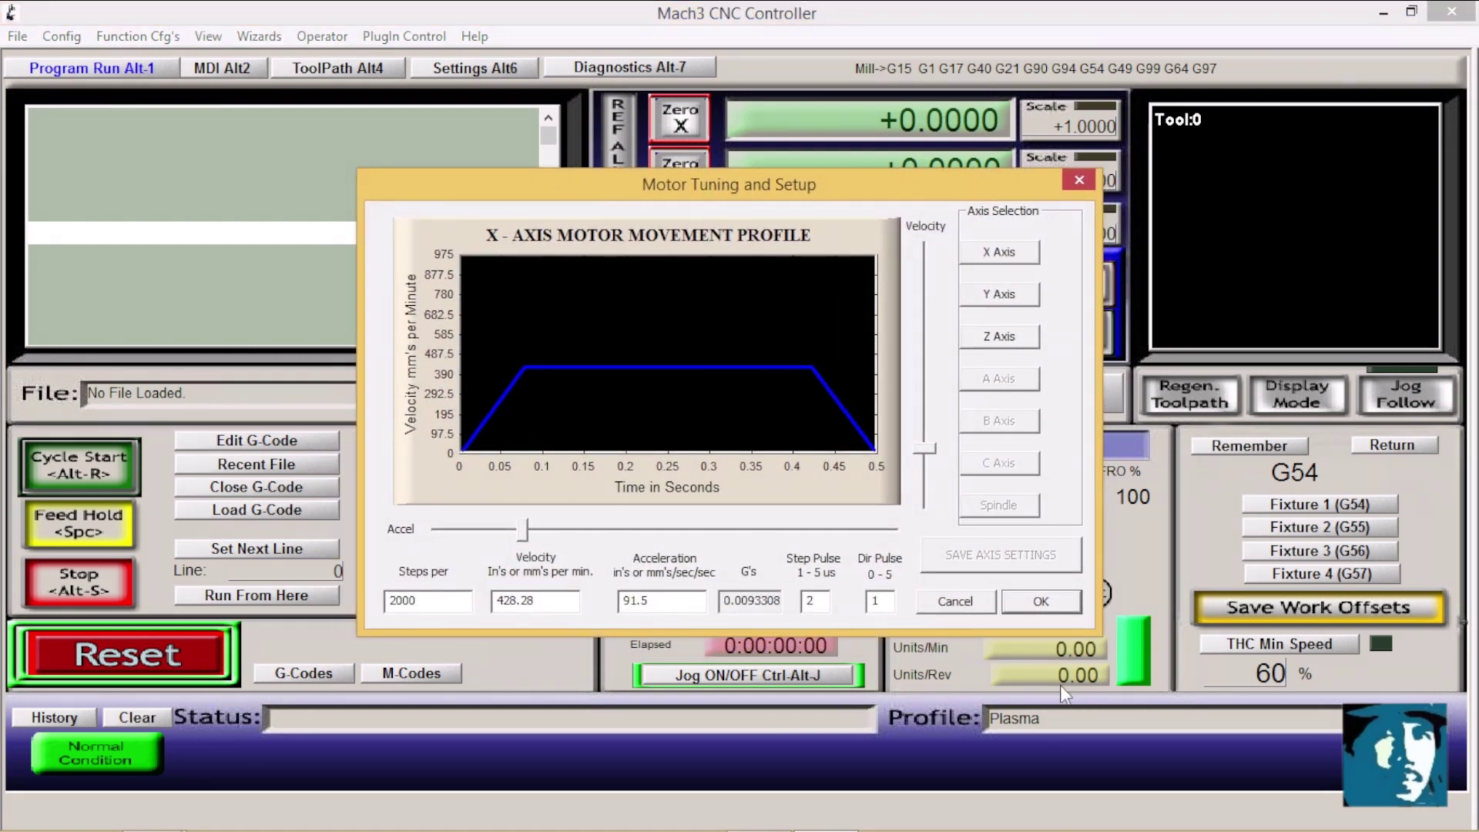